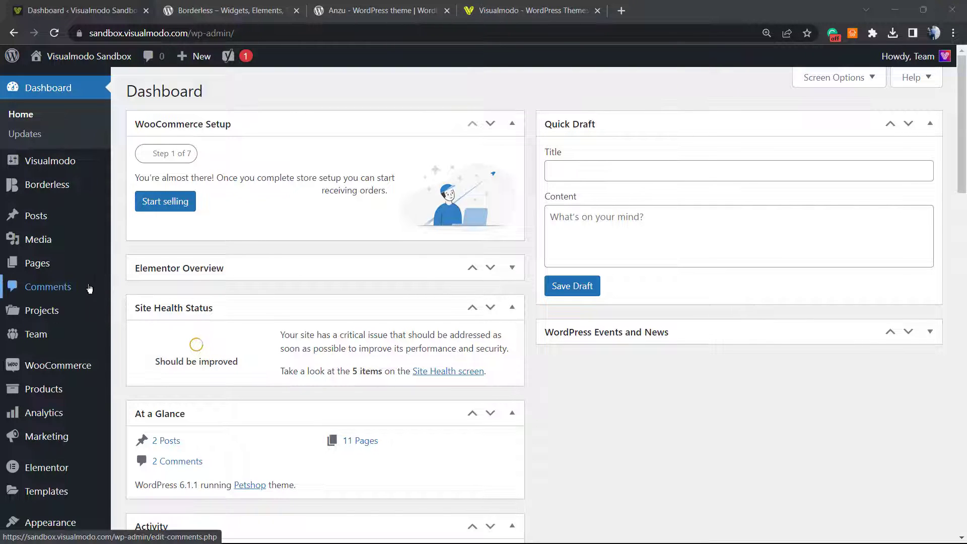
- Scroll the admin sidebar down to the Plugins menu so its submenu shows
scroll(88, 288, "down", 1)
mouse_move(50, 484)
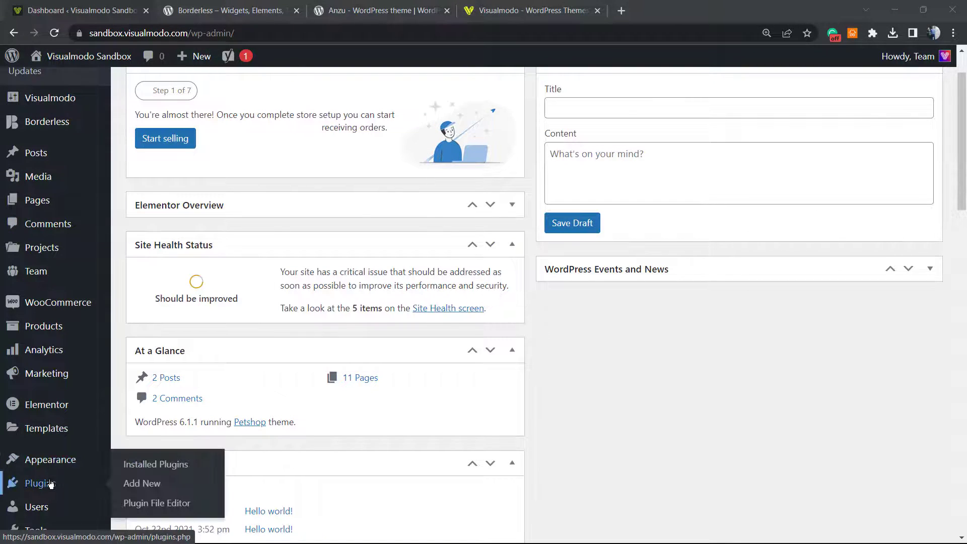
- Search the plugin directory for 'LiteSpeed' and install the LiteSpeed Cache plugin
left_click(146, 485)
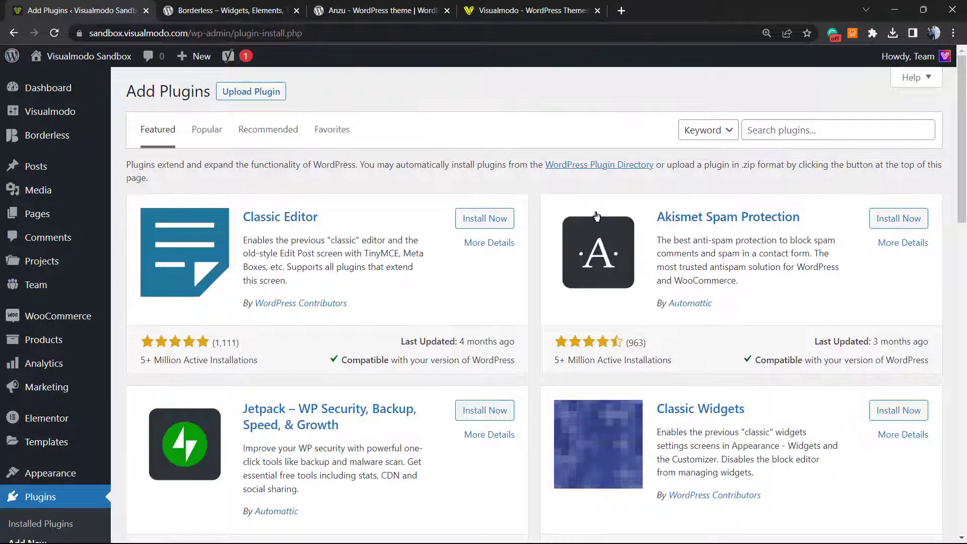
left_click(784, 135)
type("LiteSpeed")
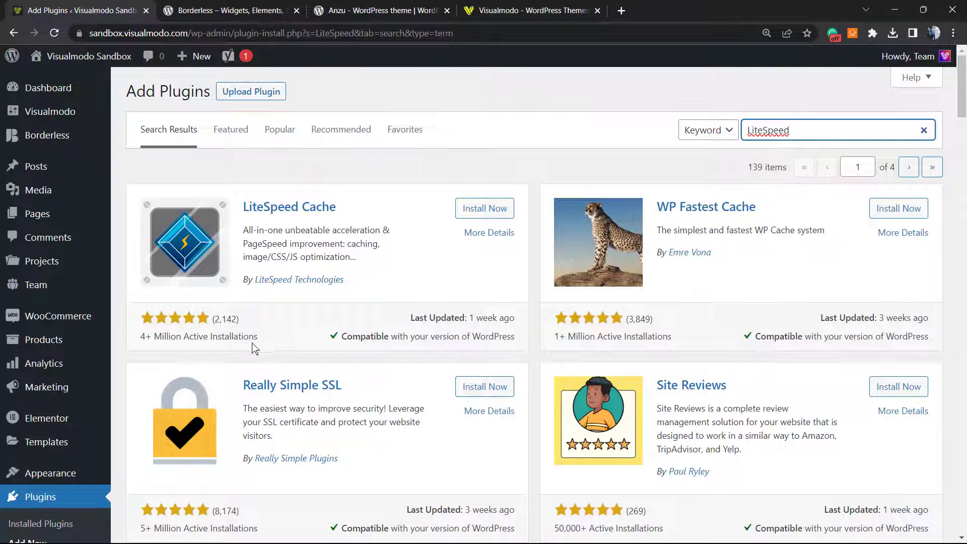
mouse_move(259, 337)
left_mouse_down()
mouse_move(141, 339)
mouse_move(266, 338)
left_mouse_up()
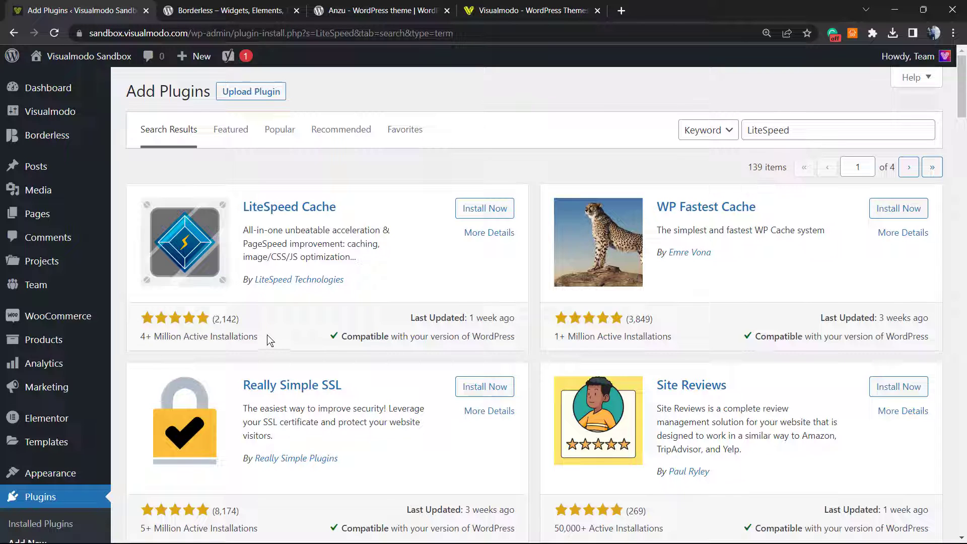
triple_click(273, 245)
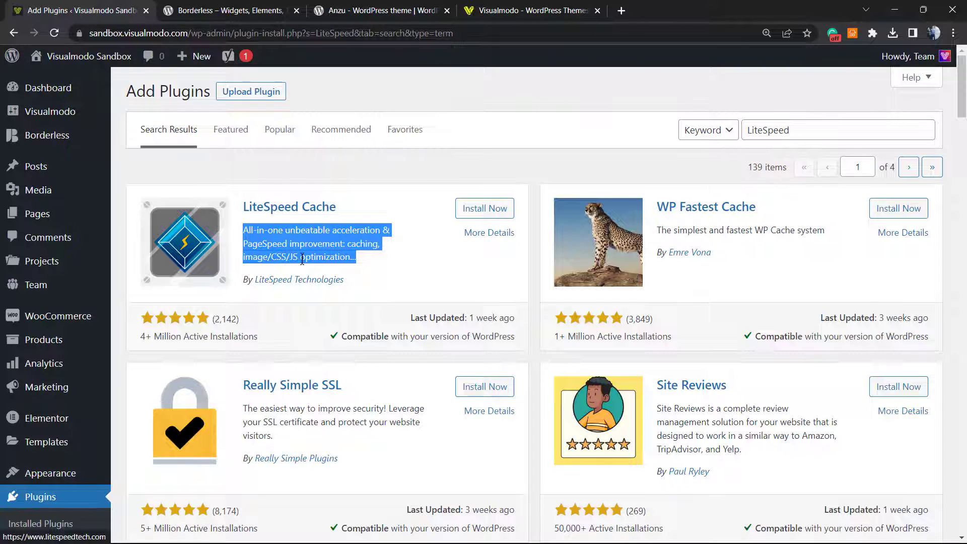
left_click(481, 209)
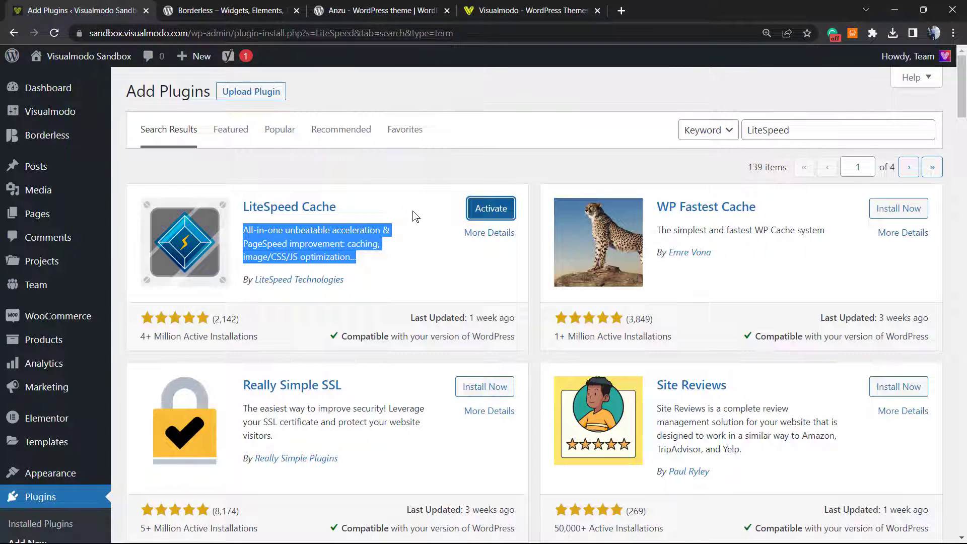
- Activate LiteSpeed Cache and check it is listed among the installed plugins
left_click(481, 209)
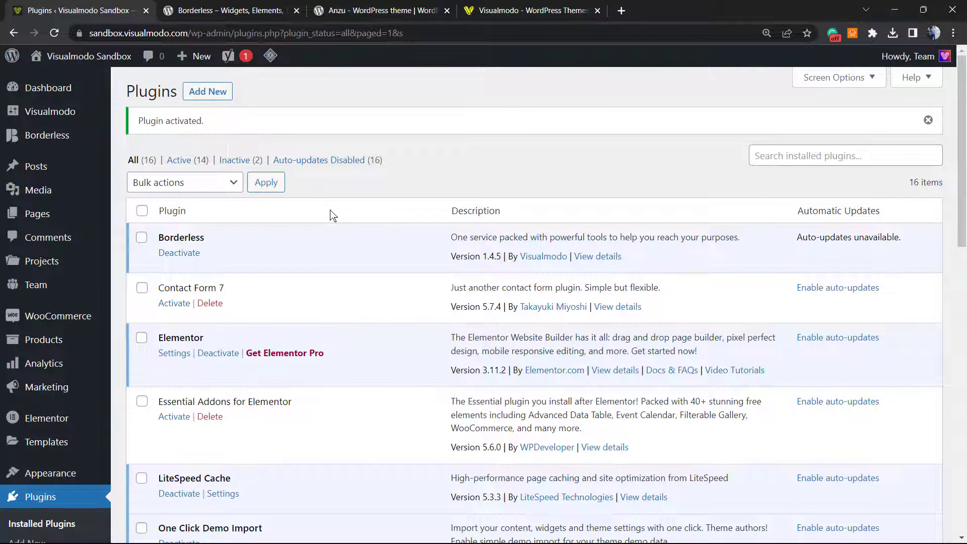
scroll(298, 264, "down", 3)
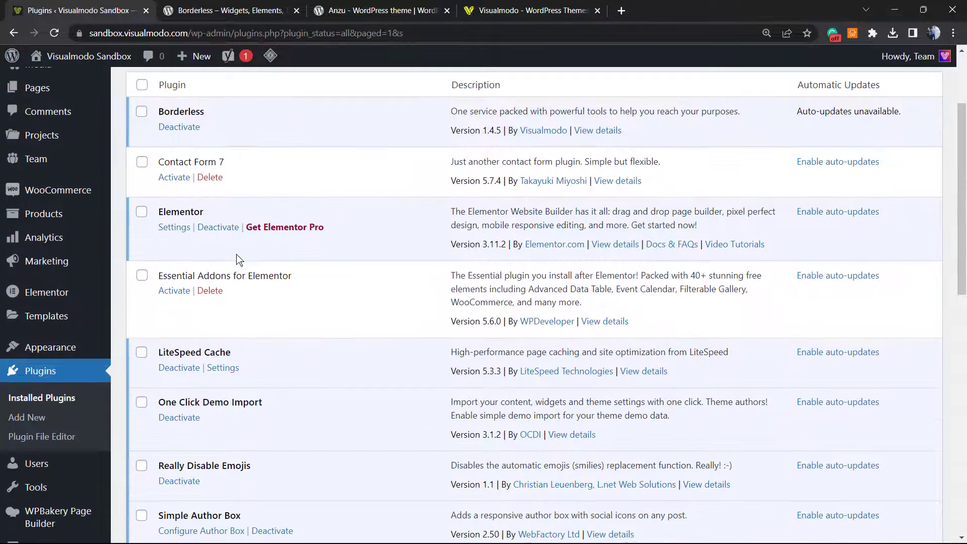
scroll(193, 285, "down", 1)
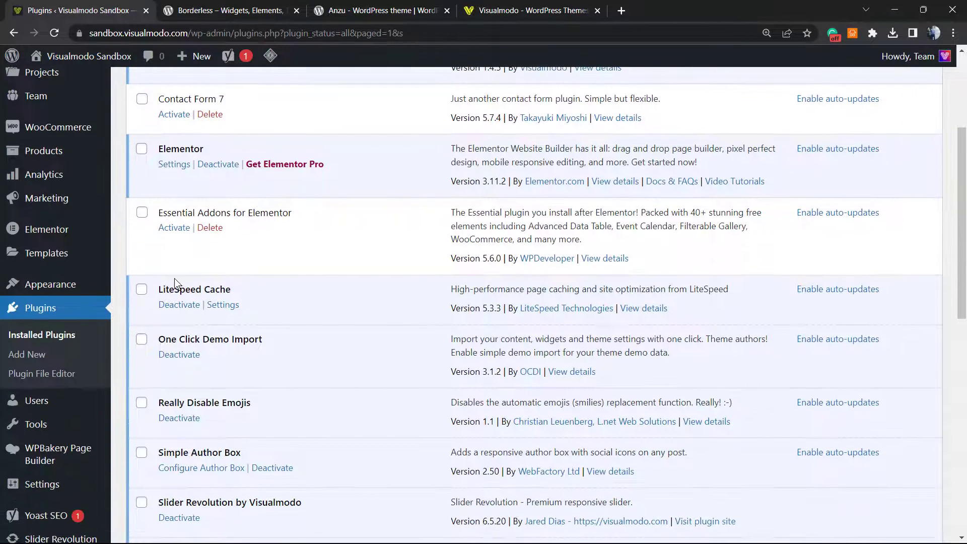
triple_click(194, 289)
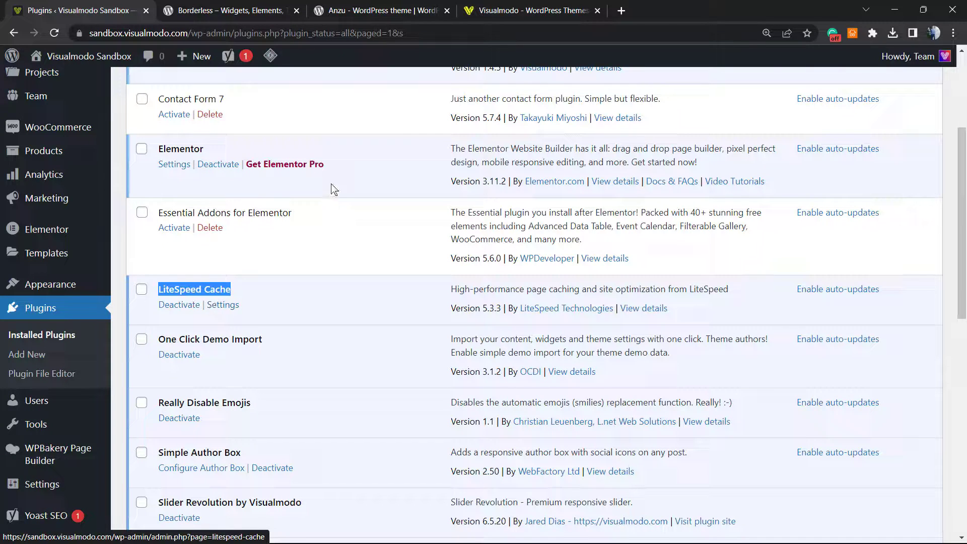
scroll(331, 94, "up", 3)
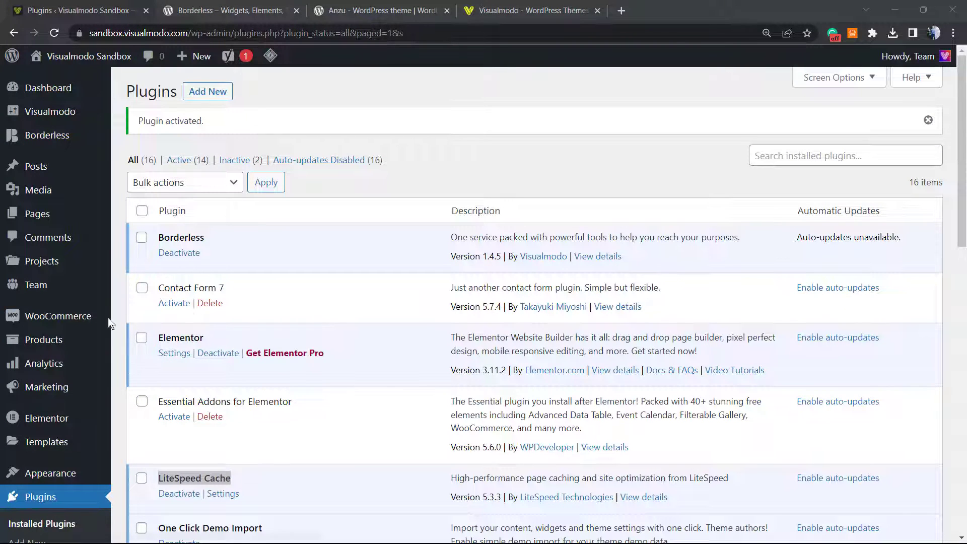
scroll(162, 304, "down", 4)
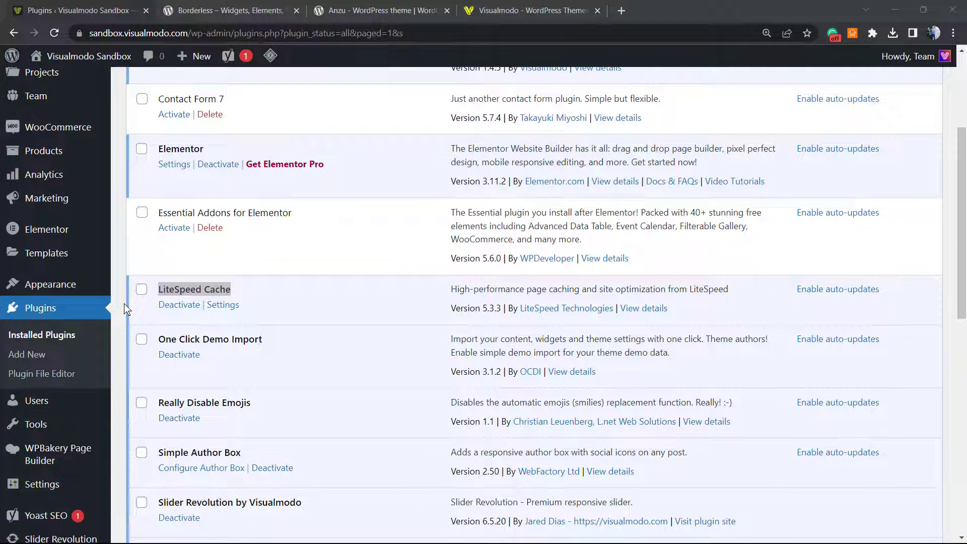
scroll(110, 376, "down", 1)
scroll(110, 375, "down", 2)
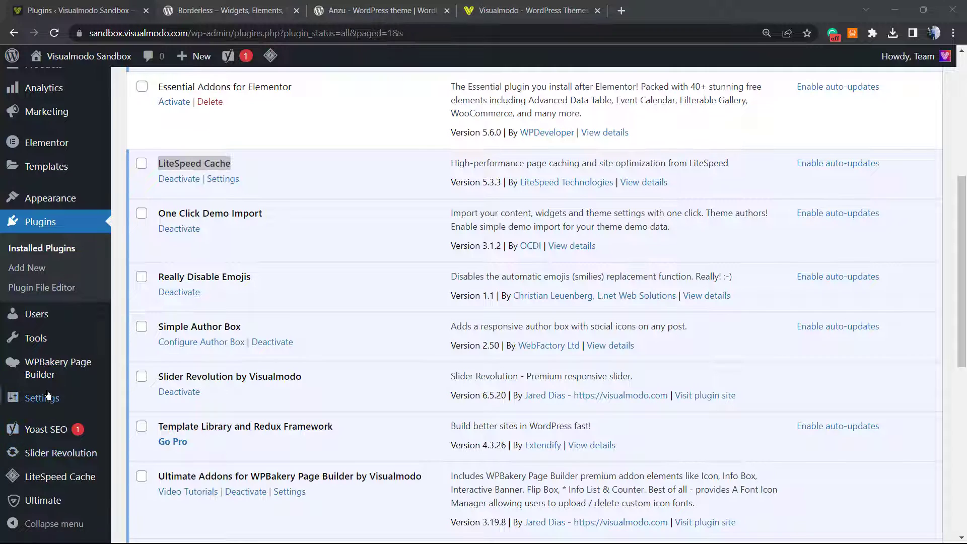
mouse_move(36, 485)
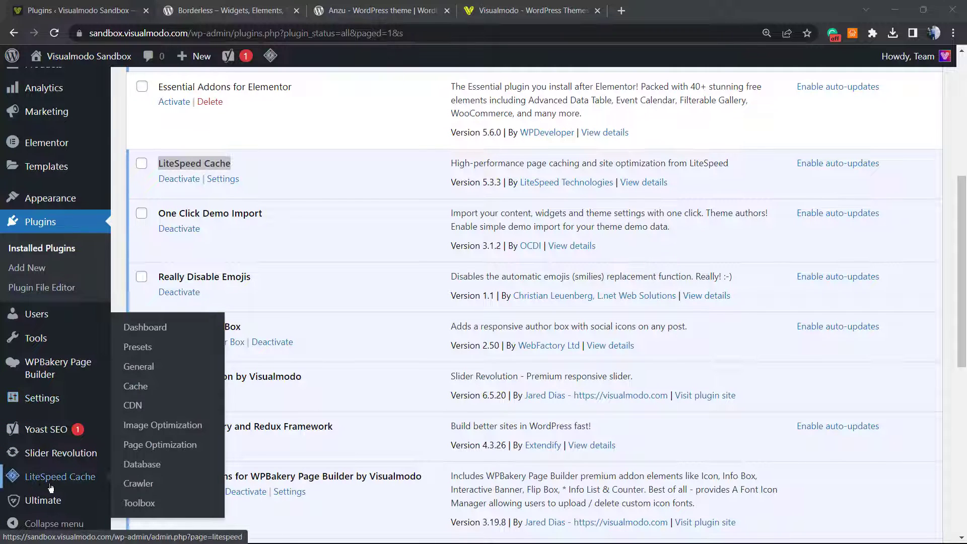
- Open the LiteSpeed Cache Dashboard and scroll through its usage and cache status panels
left_click(69, 485)
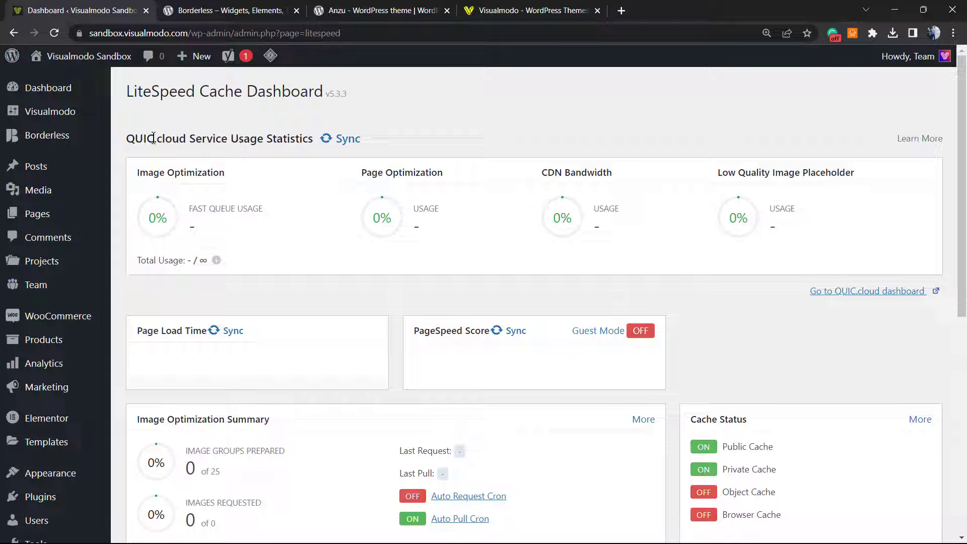
scroll(410, 216, "down", 5)
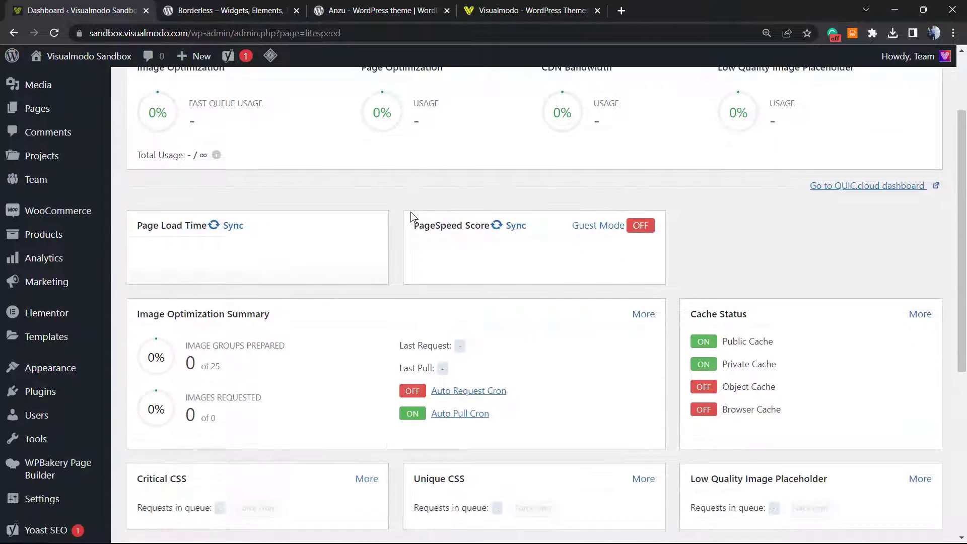
scroll(328, 255, "down", 3)
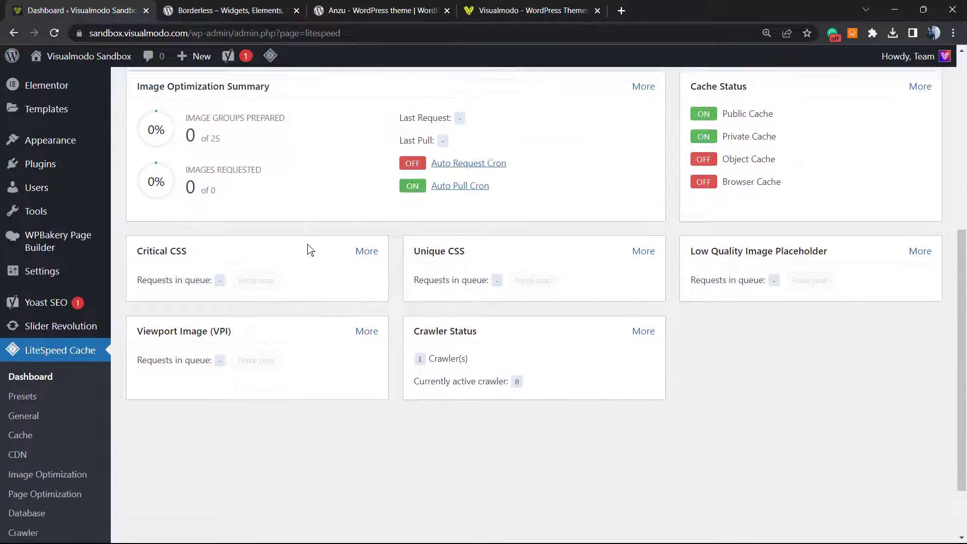
scroll(418, 237, "up", 7)
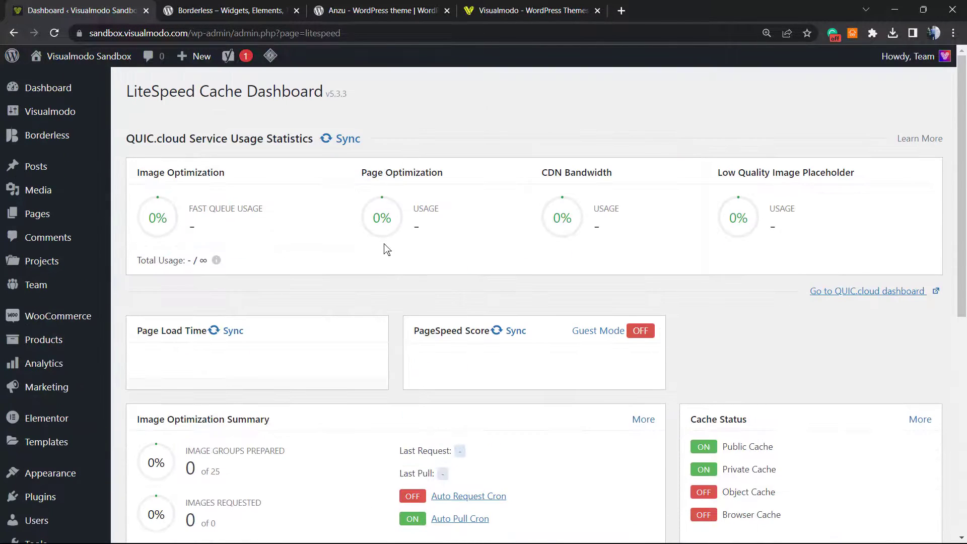
scroll(267, 312, "down", 1)
scroll(267, 312, "down", 3)
scroll(75, 375, "down", 3)
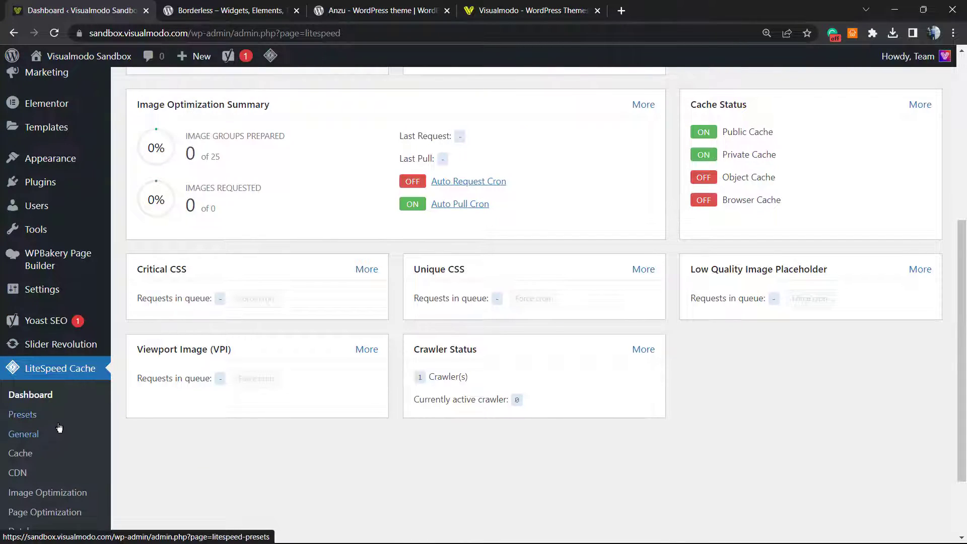
- Open the LiteSpeed Cache Presets page and scroll through the available presets
left_click(61, 420)
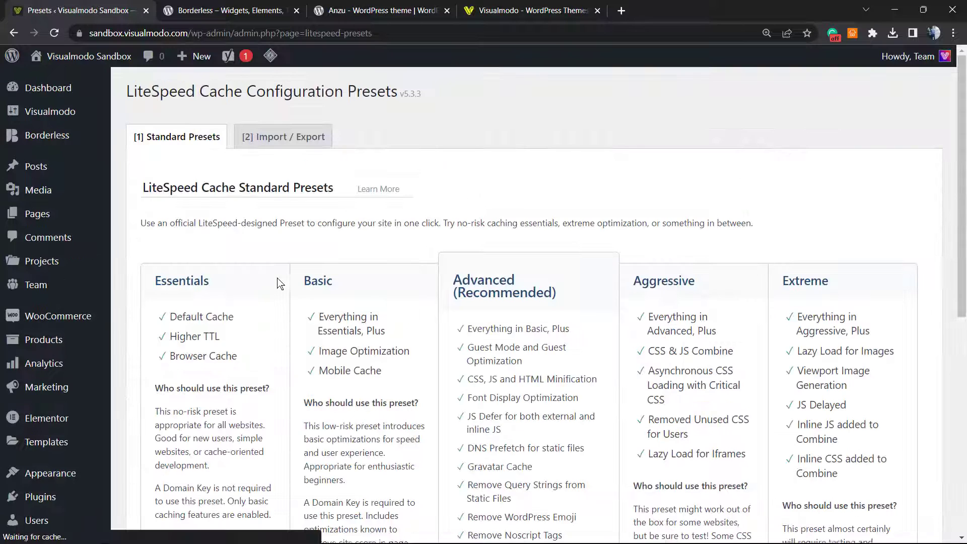
scroll(267, 252, "down", 3)
scroll(261, 255, "up", 2)
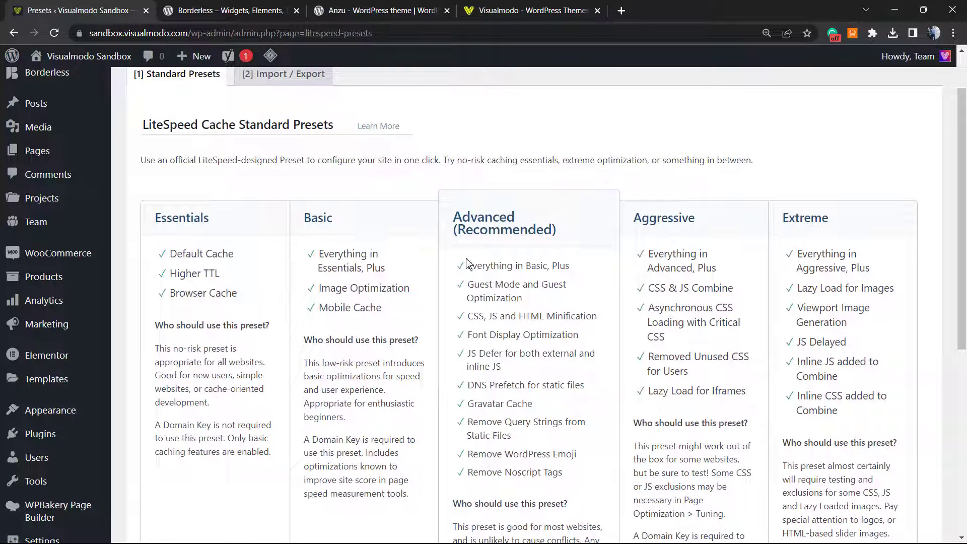
scroll(504, 287, "down", 4)
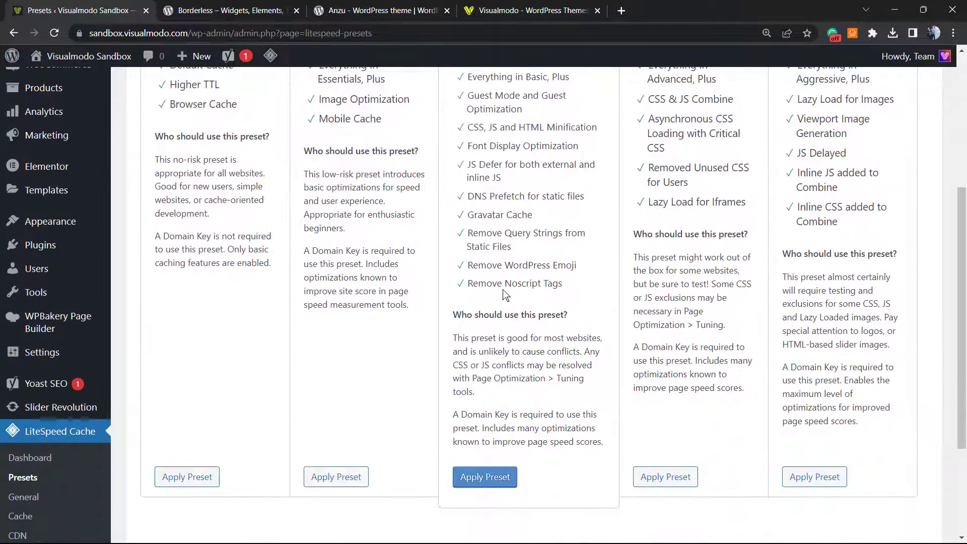
scroll(502, 295, "down", 2)
scroll(458, 272, "up", 6)
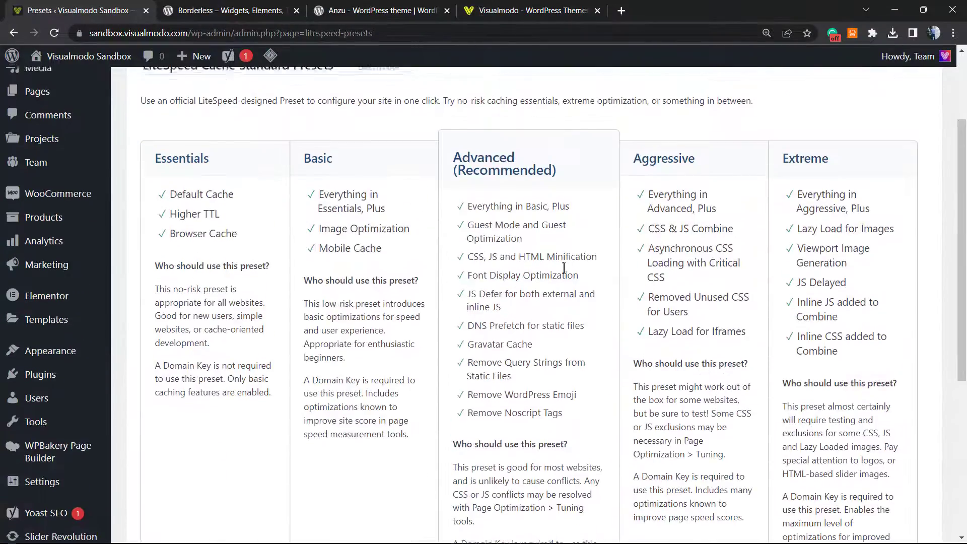
scroll(789, 305, "down", 5)
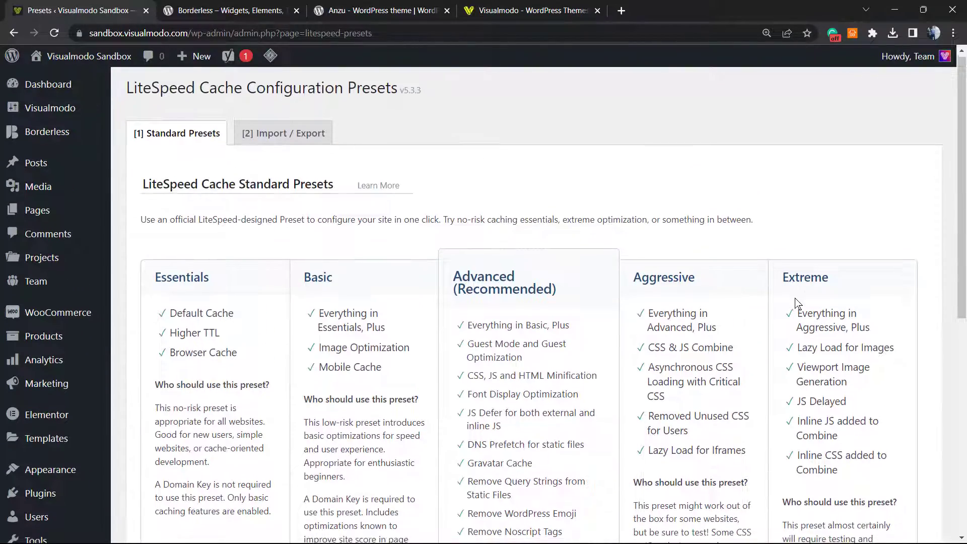
scroll(732, 327, "down", 2)
scroll(663, 302, "up", 6)
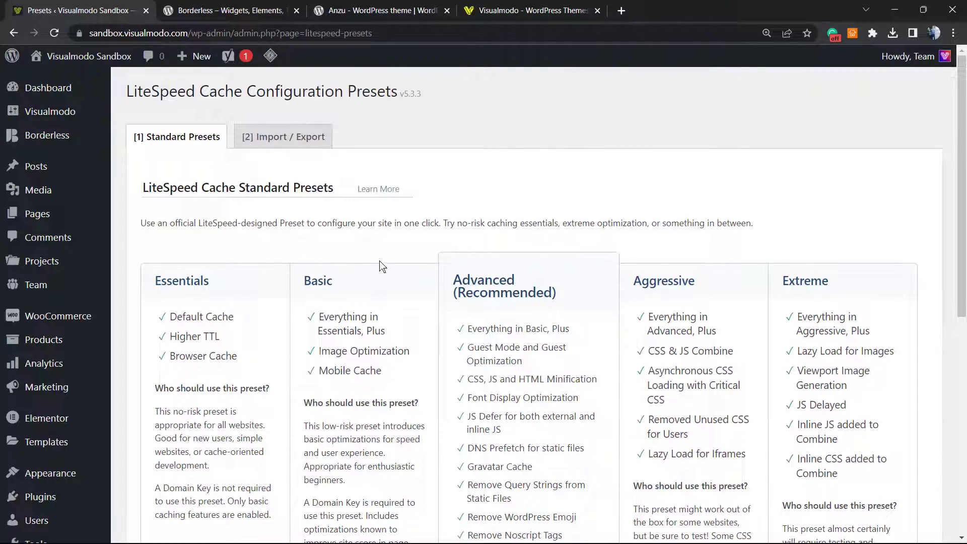
scroll(402, 243, "down", 7)
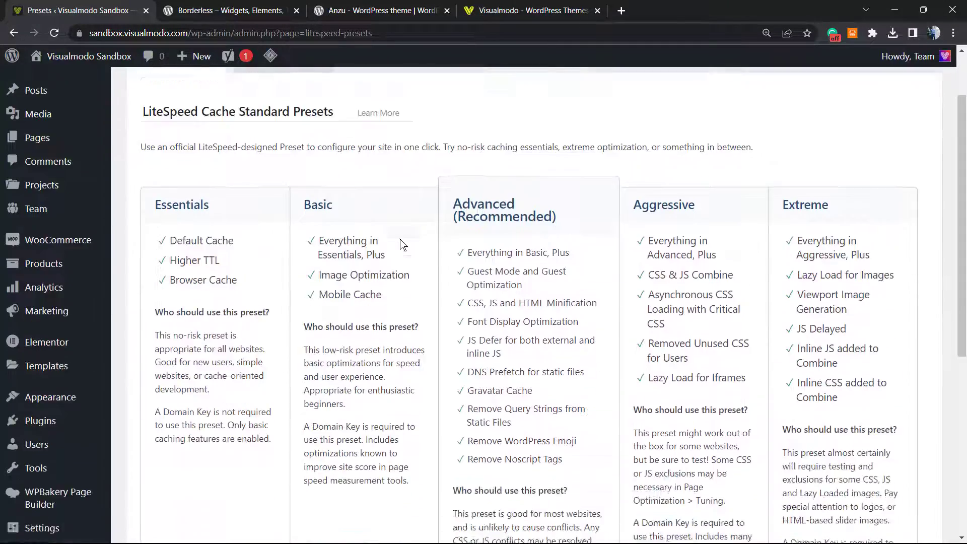
scroll(494, 270, "up", 3)
scroll(493, 271, "up", 3)
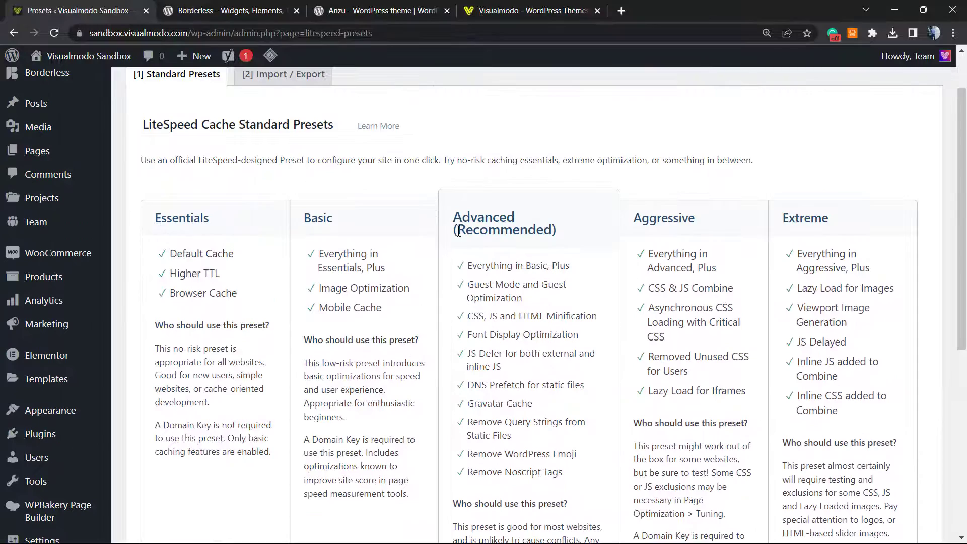
left_click_drag(453, 217, 485, 221)
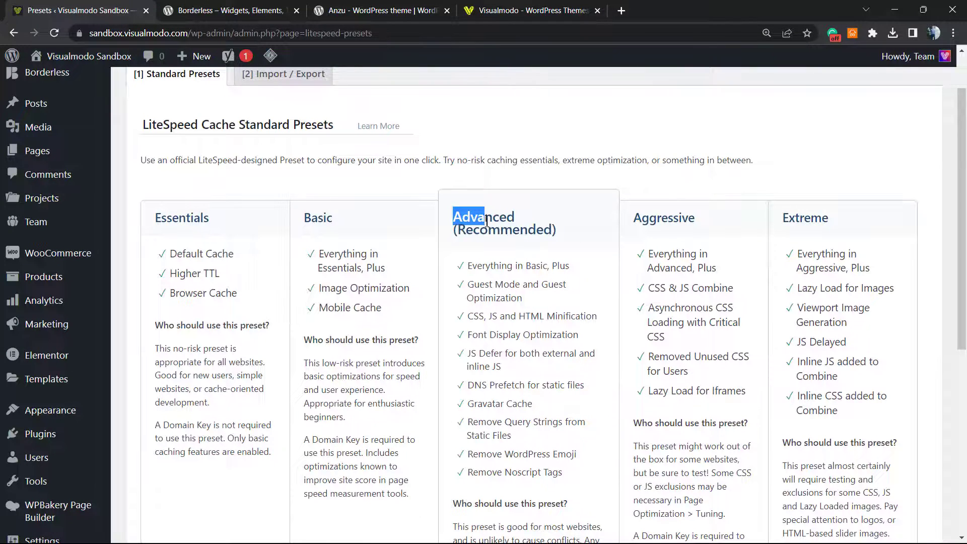
scroll(479, 230, "down", 2)
scroll(478, 233, "down", 4)
scroll(469, 246, "down", 2)
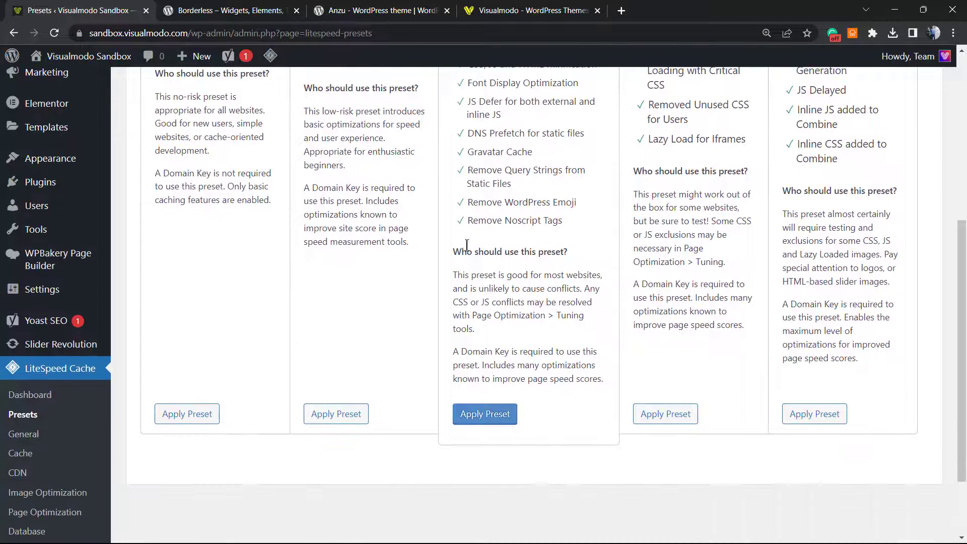
- Review the Advanced (Recommended) preset's description of which sites it suits
triple_click(473, 299)
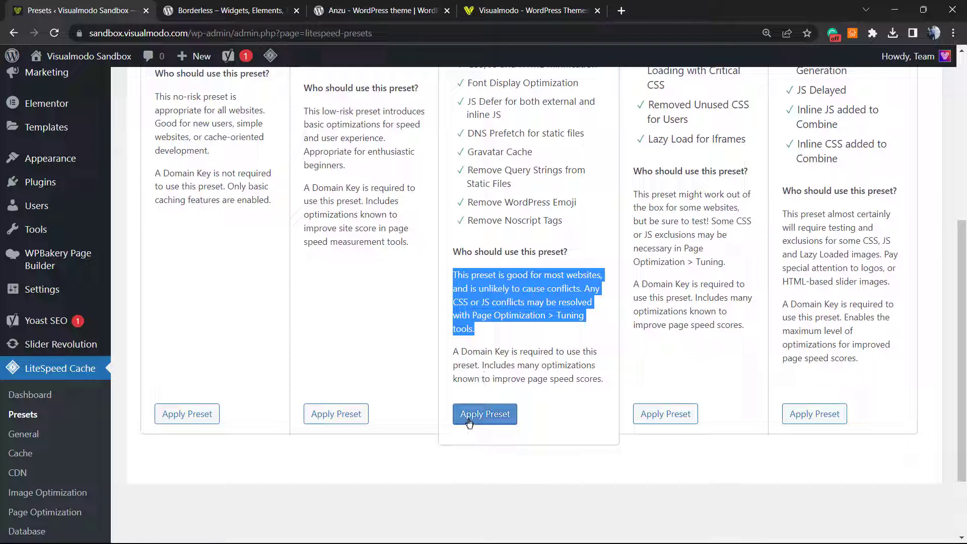
scroll(457, 403, "up", 5)
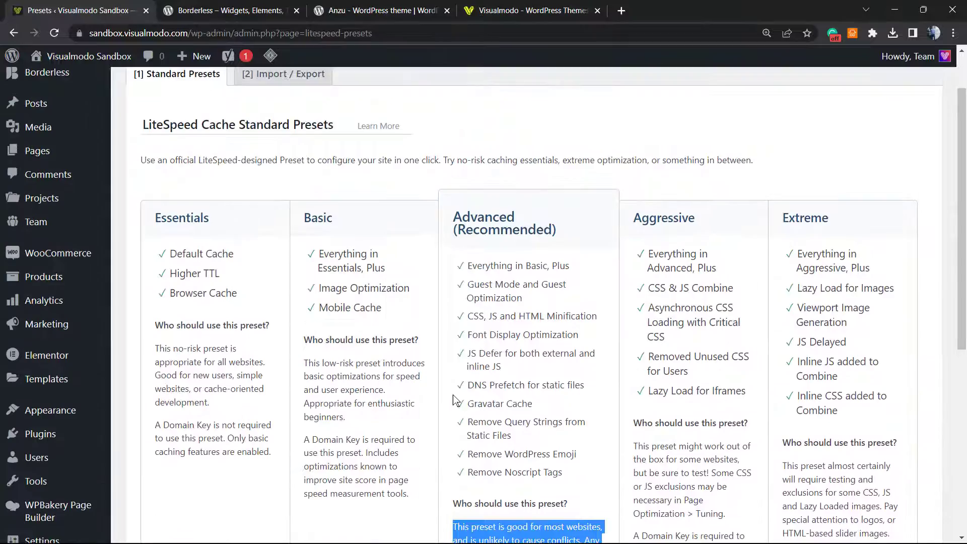
scroll(452, 387, "down", 5)
scroll(456, 353, "up", 3)
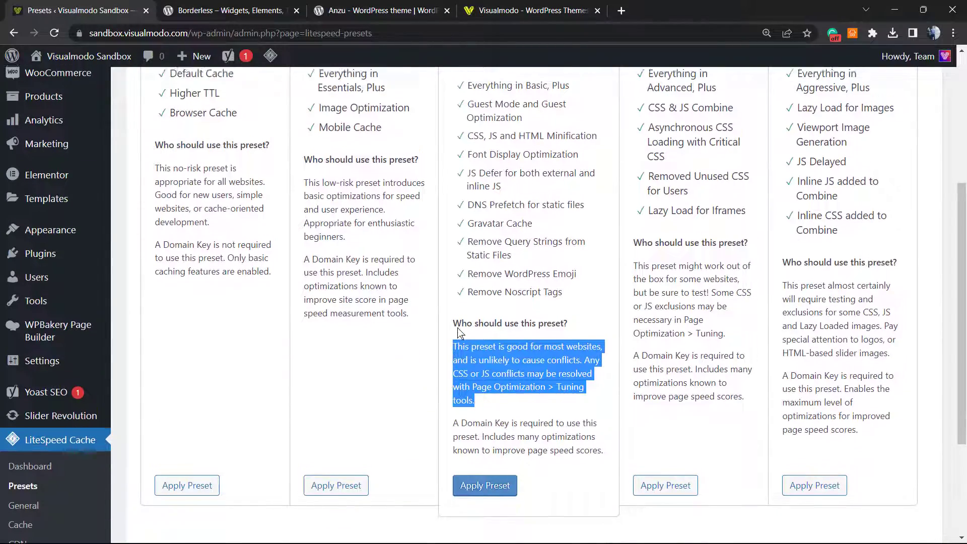
scroll(457, 332, "up", 2)
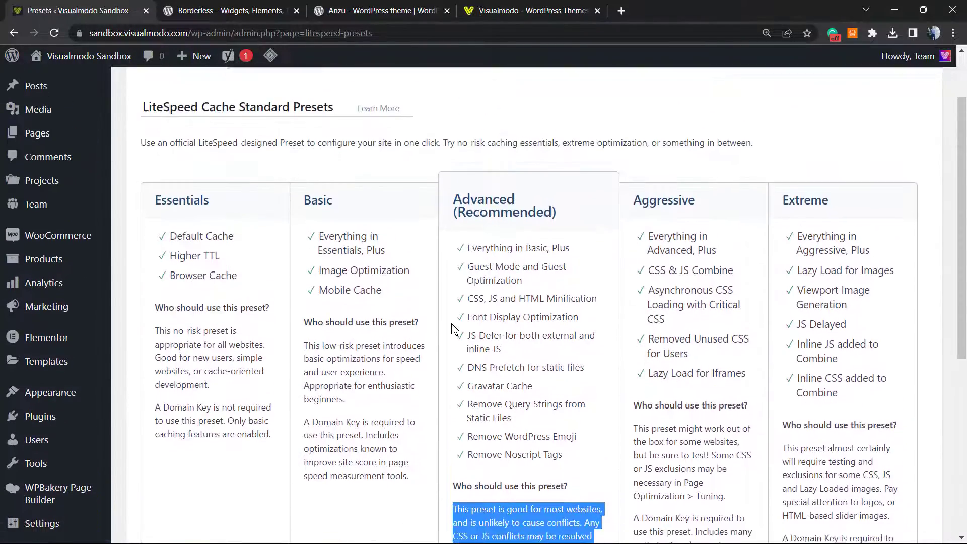
scroll(452, 328, "down", 5)
- Apply the Advanced (Recommended) preset, confirming the replacement, and review the notice and backup history
left_click(462, 351)
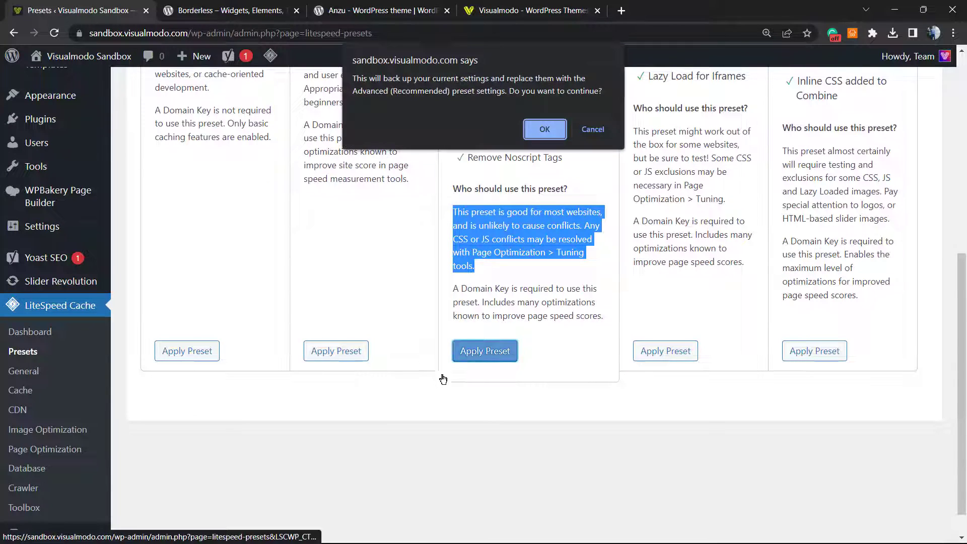
left_click(526, 136)
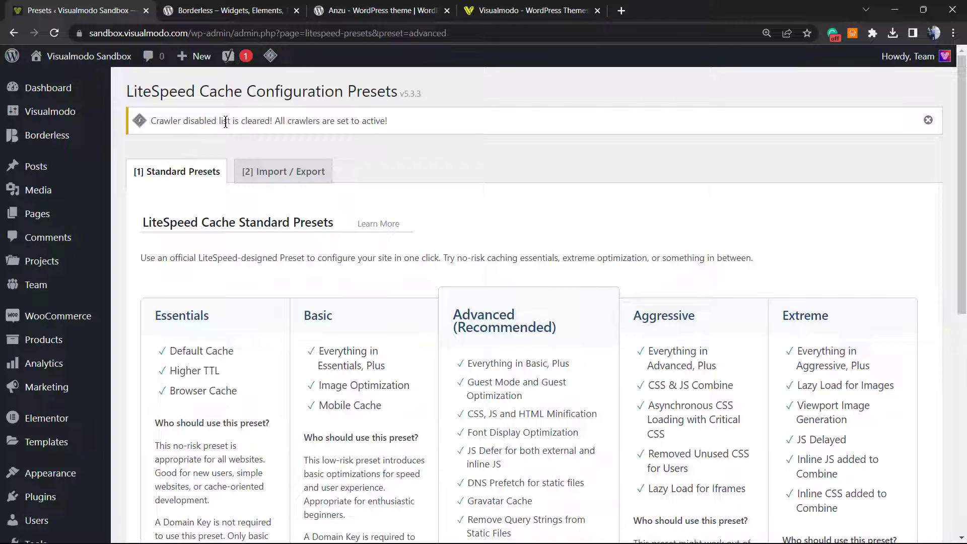
triple_click(302, 125)
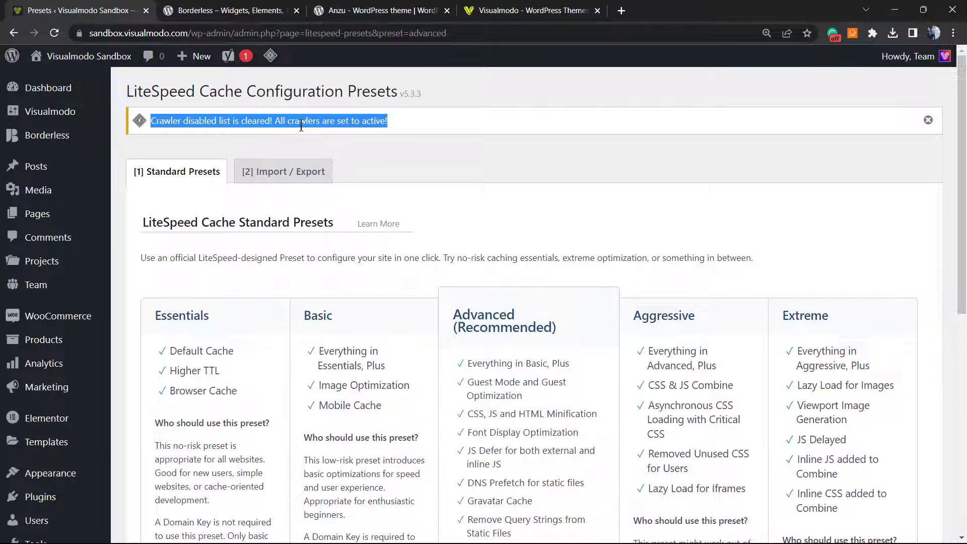
double_click(282, 121)
scroll(381, 212, "down", 8)
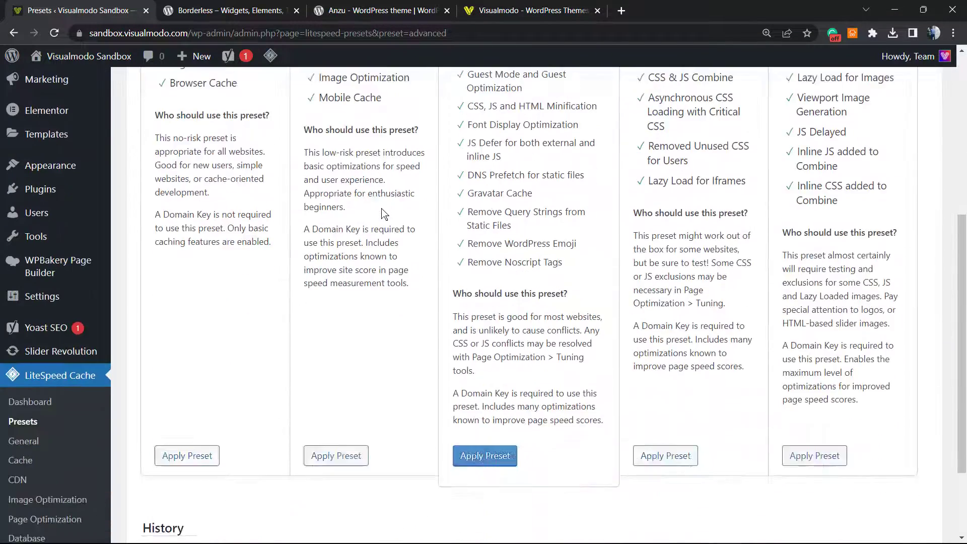
scroll(426, 274, "up", 8)
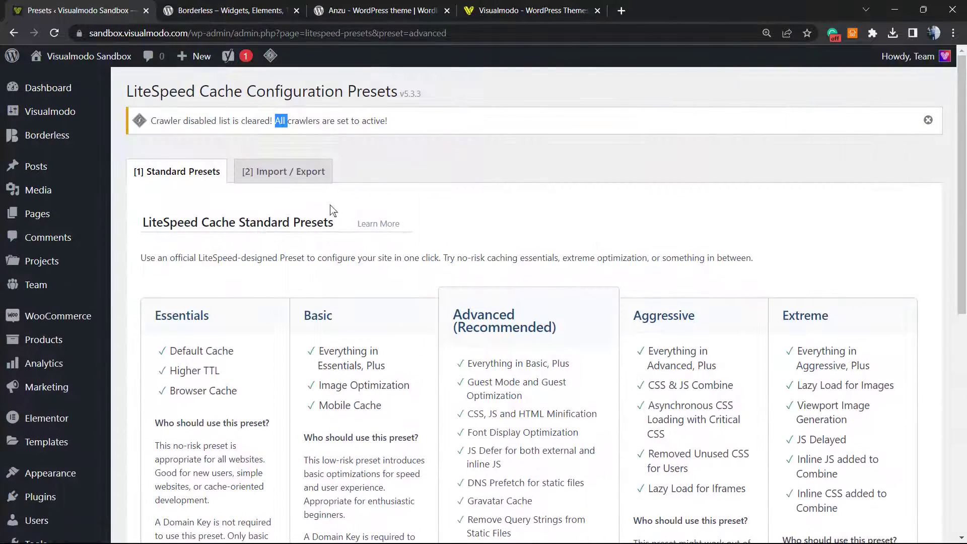
left_click(271, 132)
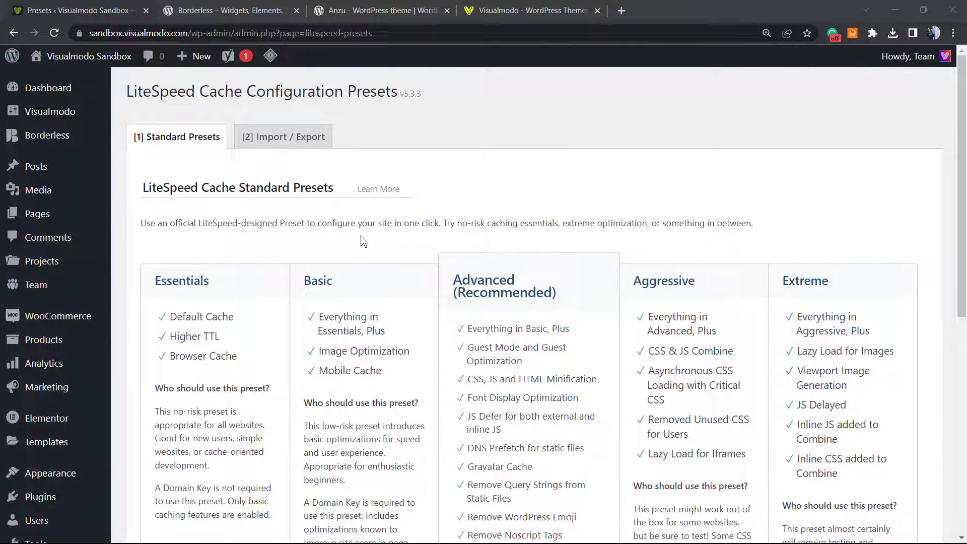
scroll(327, 236, "down", 3)
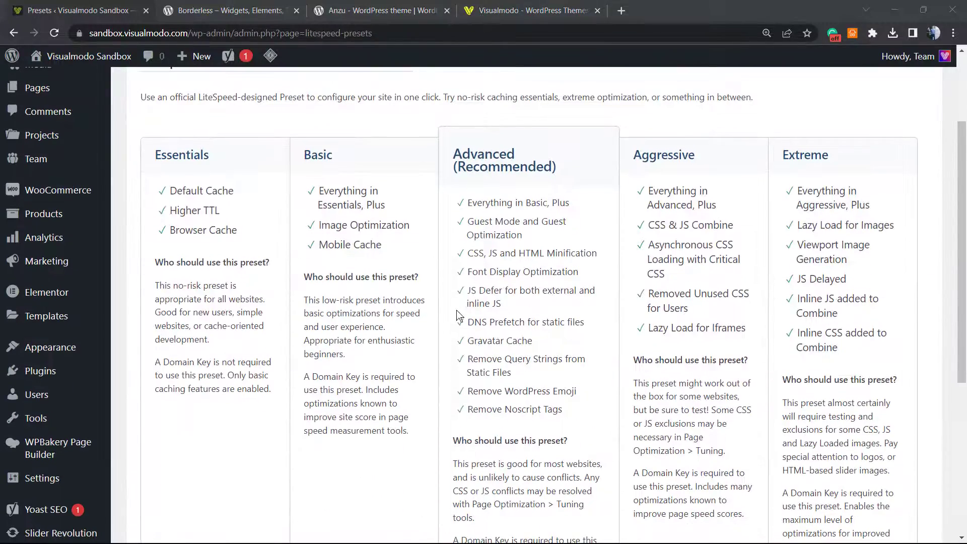
scroll(460, 316, "up", 3)
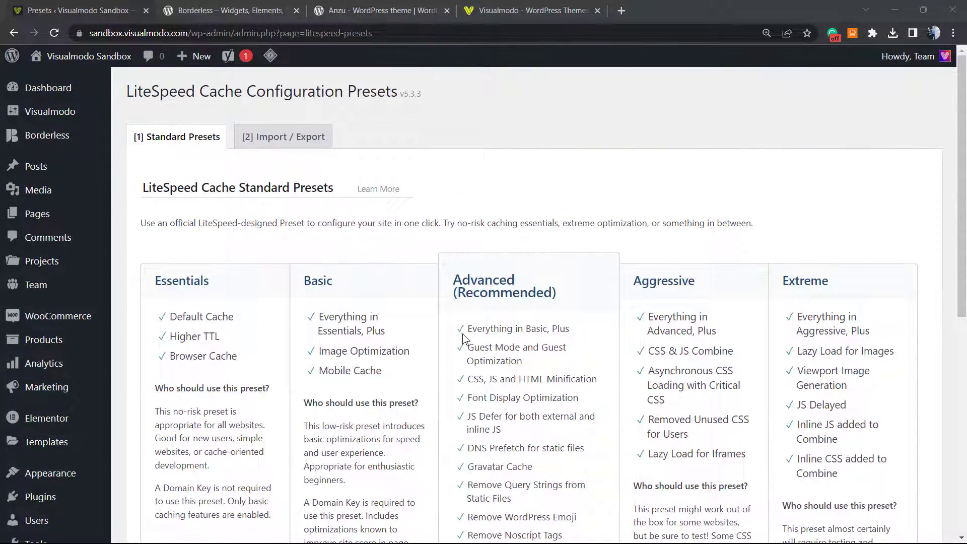
scroll(463, 338, "down", 8)
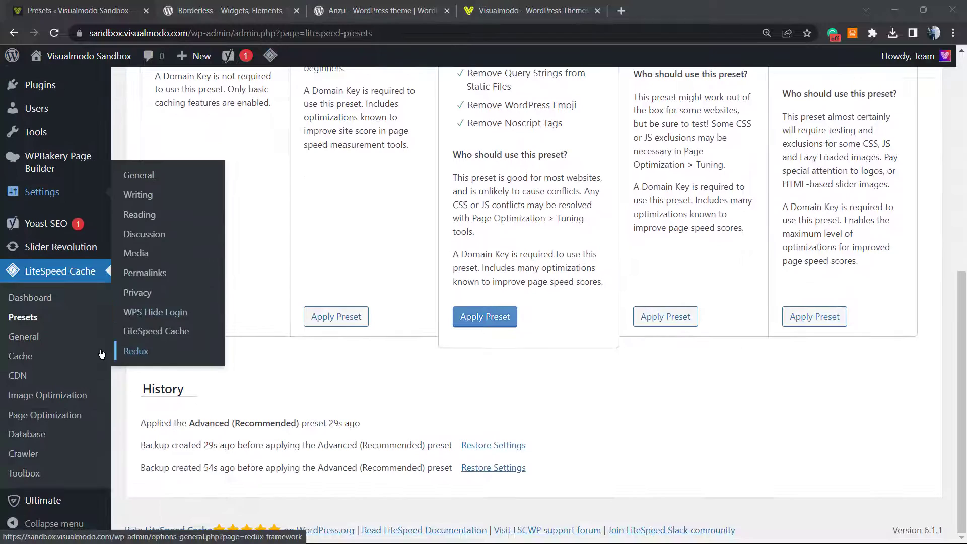
- Open the LiteSpeed Cache settings and read the caching-requirement warning at the top
left_click(47, 356)
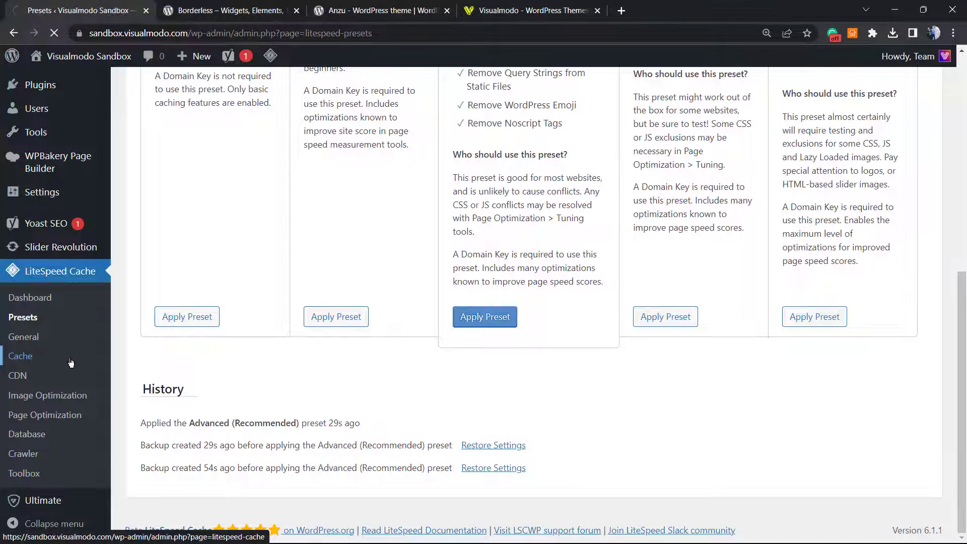
scroll(250, 304, "down", 3)
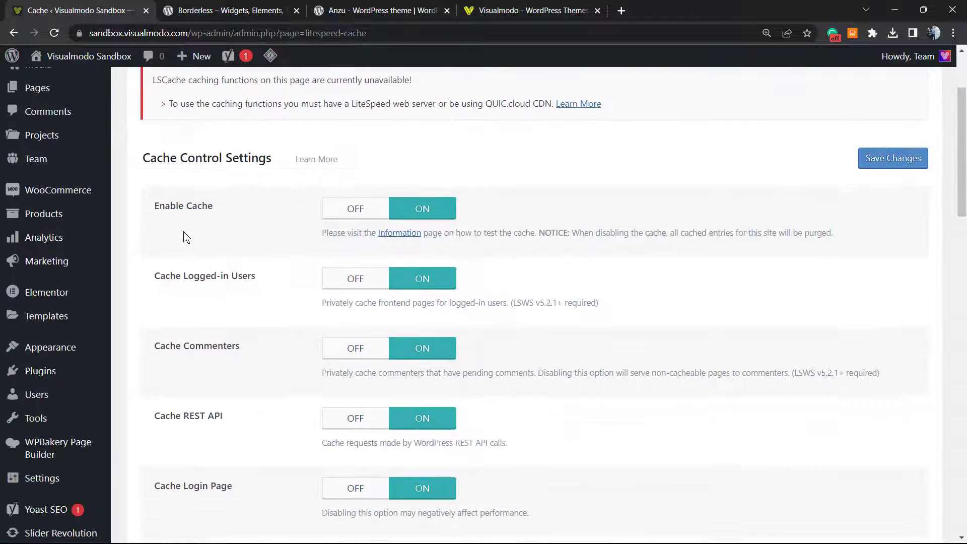
scroll(189, 179, "up", 3)
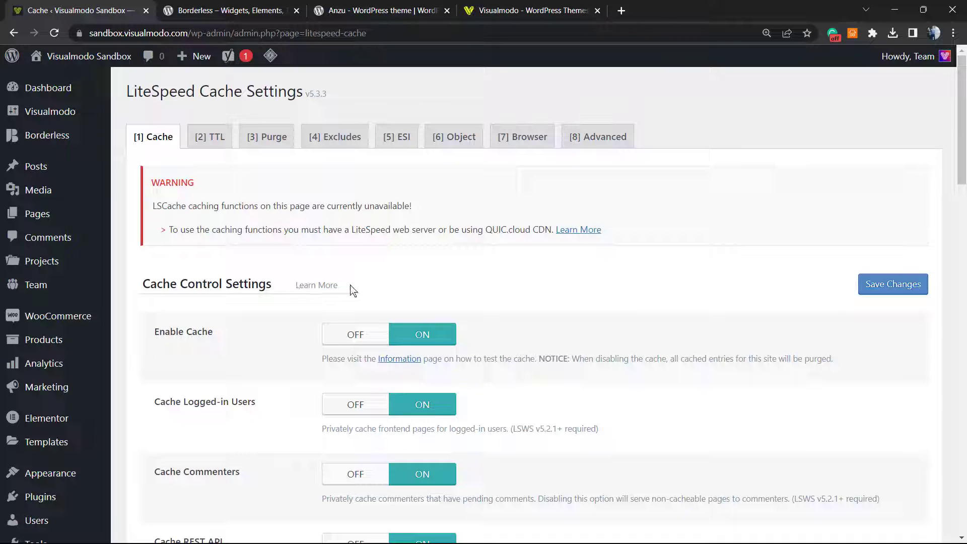
scroll(353, 286, "down", 1)
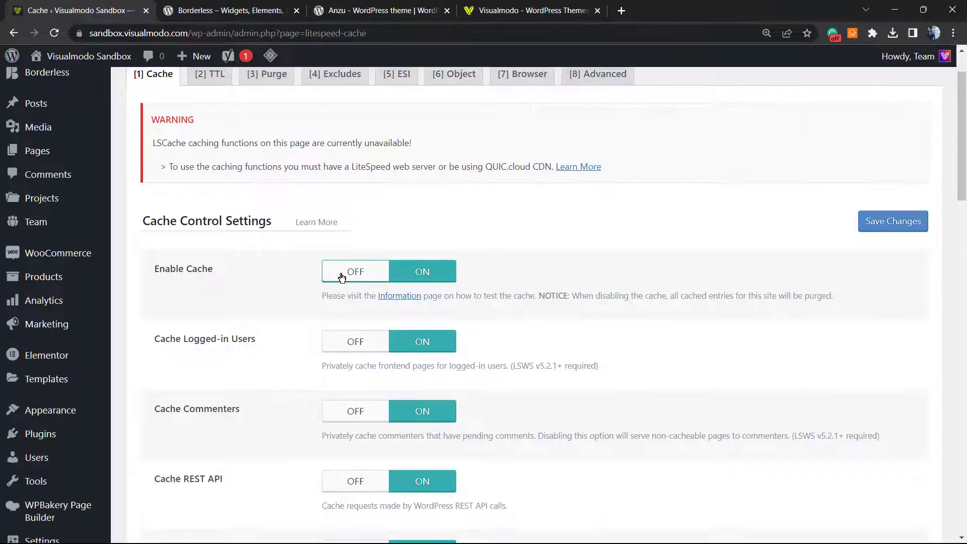
scroll(349, 291, "up", 1)
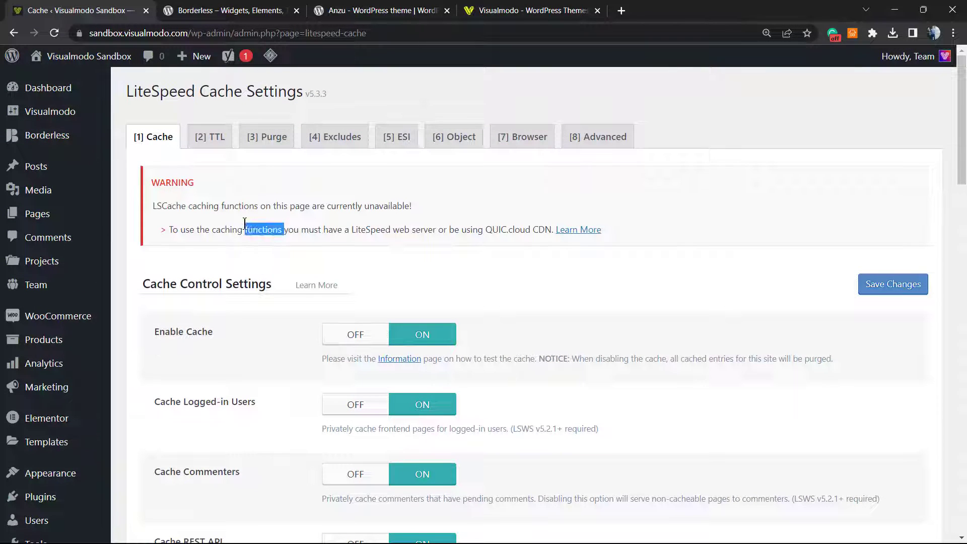
double_click(263, 231)
left_click(277, 235)
triple_click(277, 235)
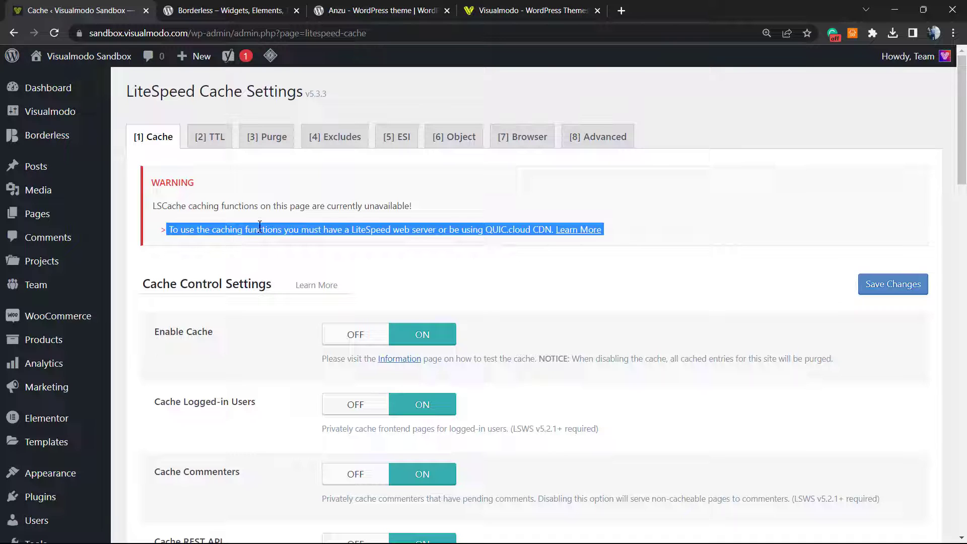
scroll(260, 227, "down", 1)
scroll(509, 234, "up", 1)
scroll(197, 281, "down", 1)
- Review the Enable Cache, Cache Logged-in Users, Cache Commenters and Cache Login Page options
double_click(181, 275)
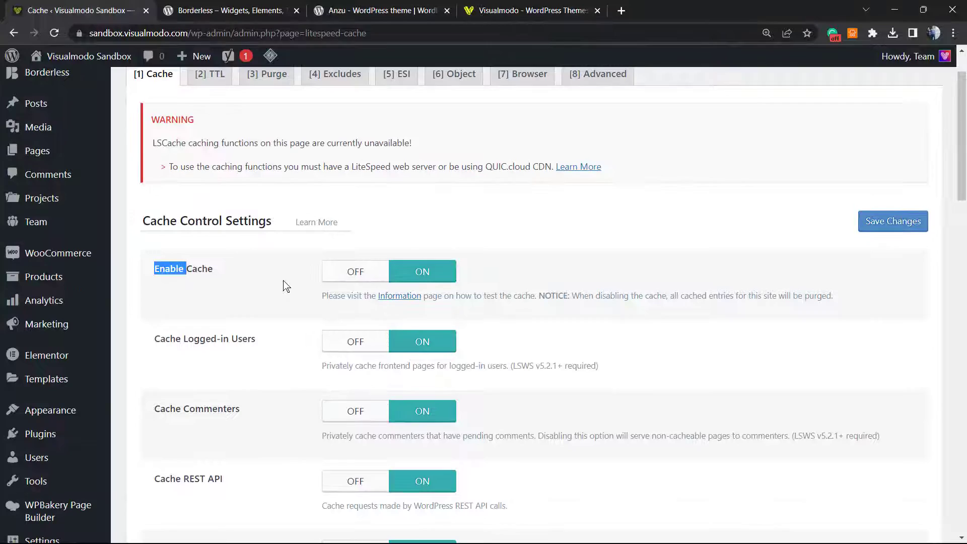
scroll(417, 283, "down", 1)
double_click(201, 278)
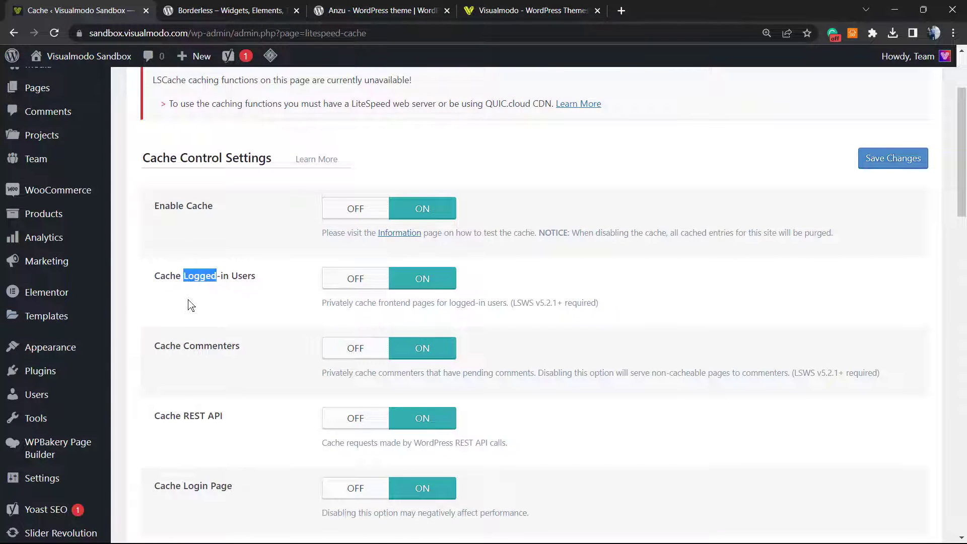
scroll(192, 307, "down", 2)
left_click(182, 216)
triple_click(182, 215)
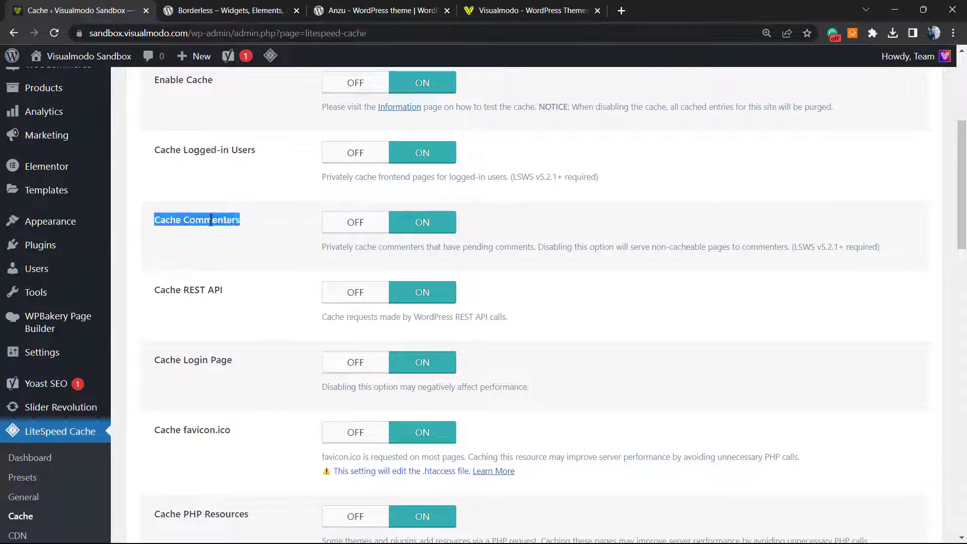
left_click(203, 292)
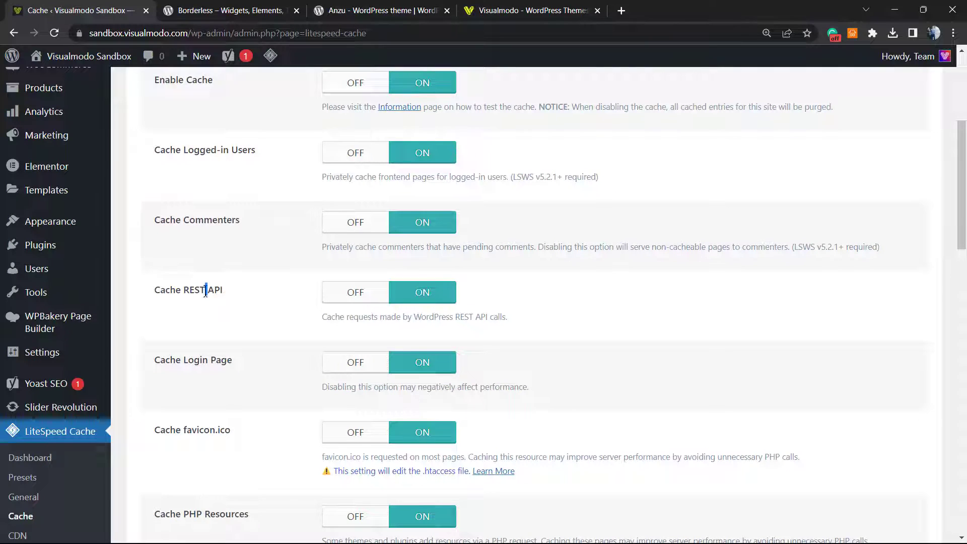
scroll(246, 297, "down", 1)
double_click(186, 297)
scroll(187, 299, "down", 2)
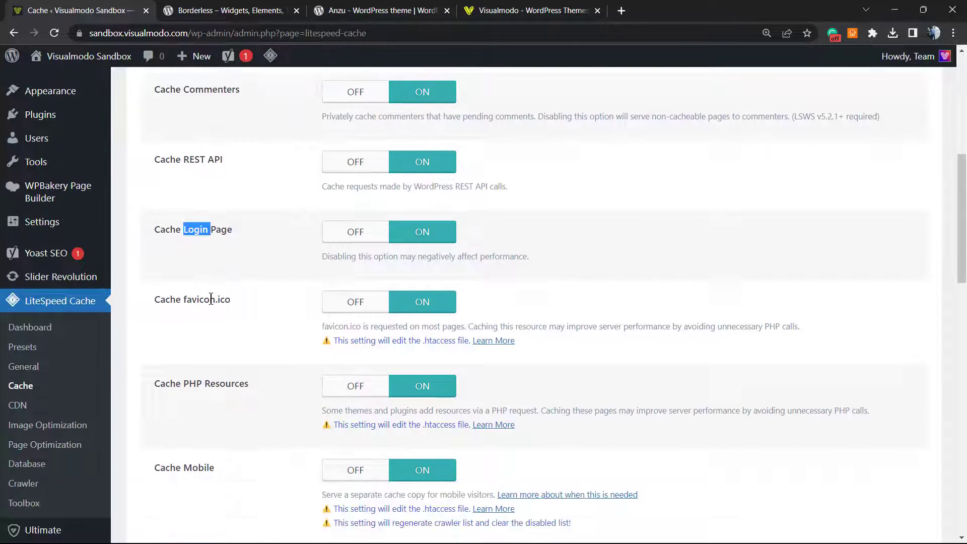
- Review the Cache favicon.ico, Cache PHP Resources, Cache Mobile and Mobile User Agents options
triple_click(184, 241)
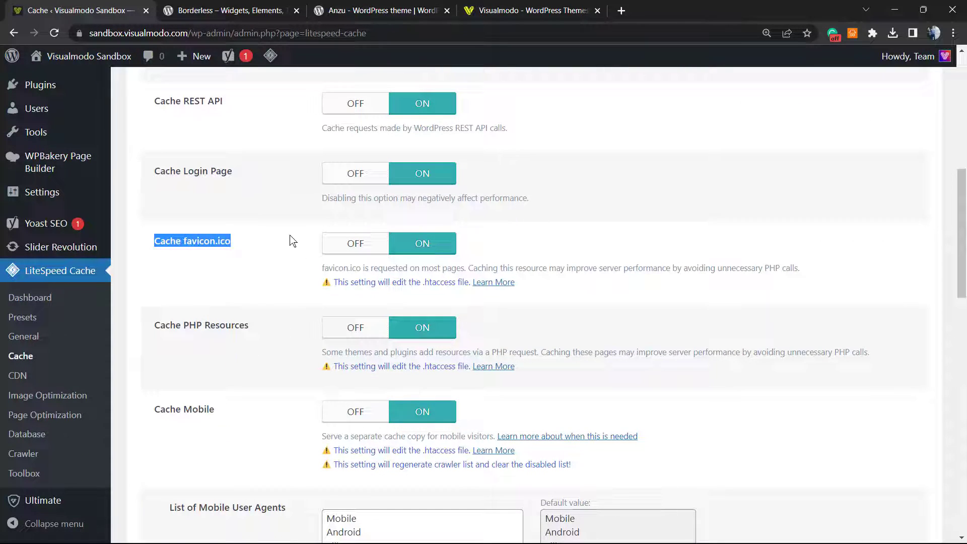
scroll(226, 267, "down", 1)
double_click(194, 263)
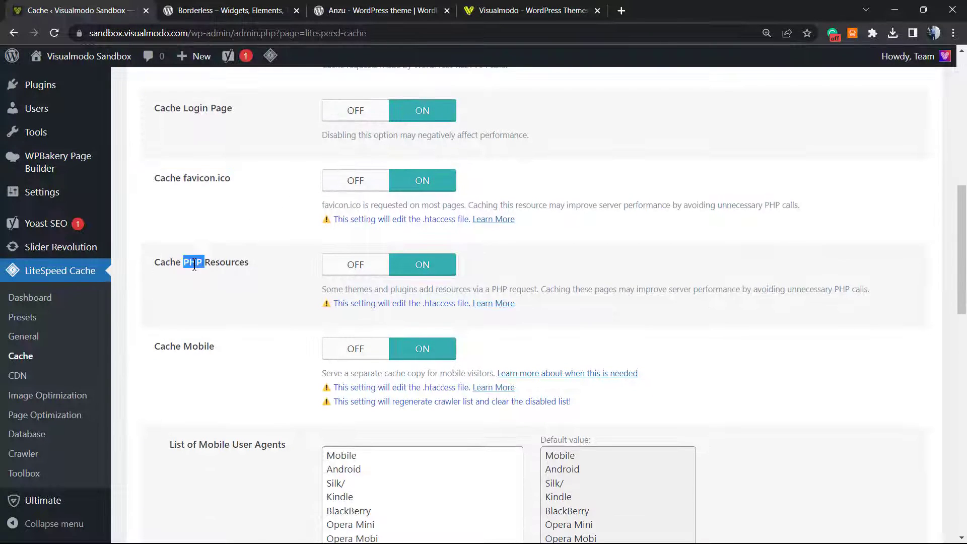
scroll(243, 259, "down", 1)
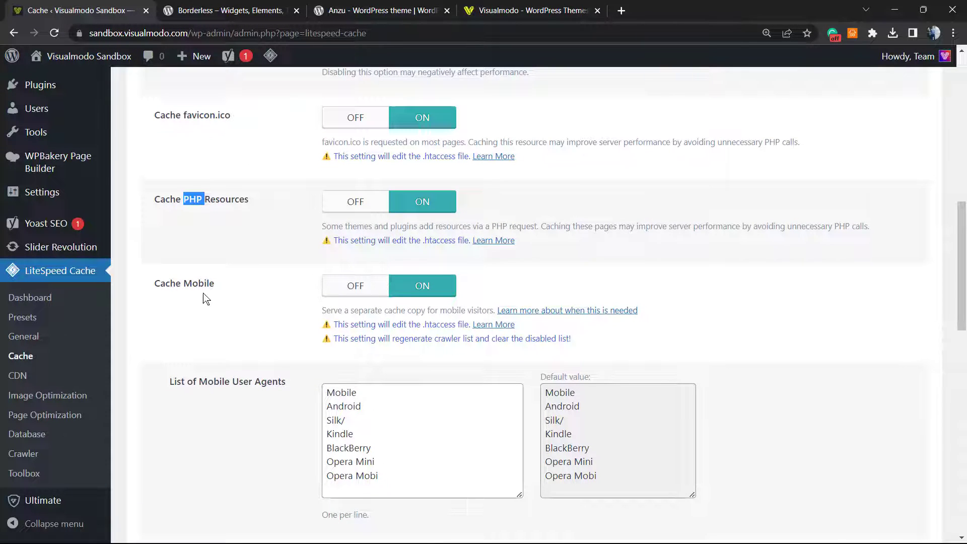
left_click(199, 283)
double_click(199, 283)
scroll(211, 291, "down", 1)
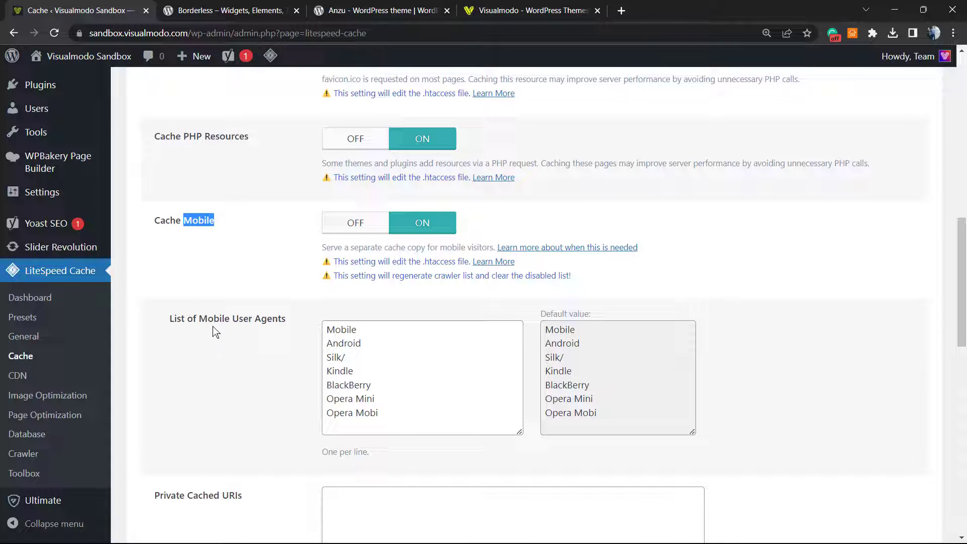
triple_click(212, 310)
scroll(431, 316, "down", 10)
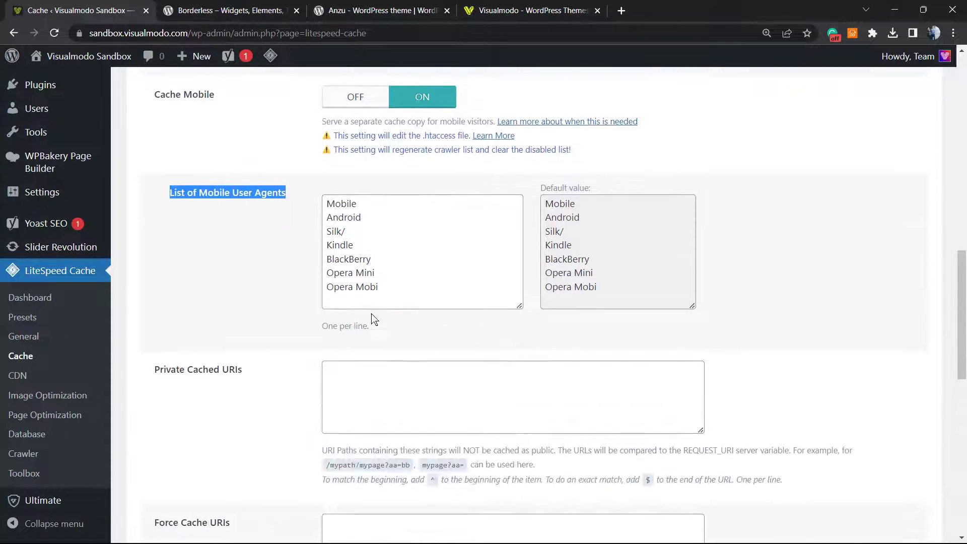
scroll(242, 272, "down", 3)
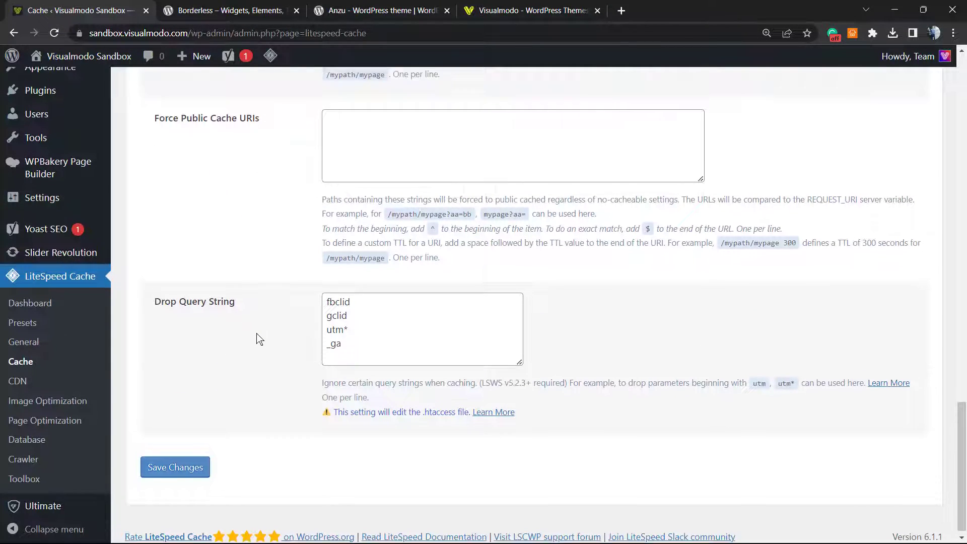
scroll(255, 339, "up", 20)
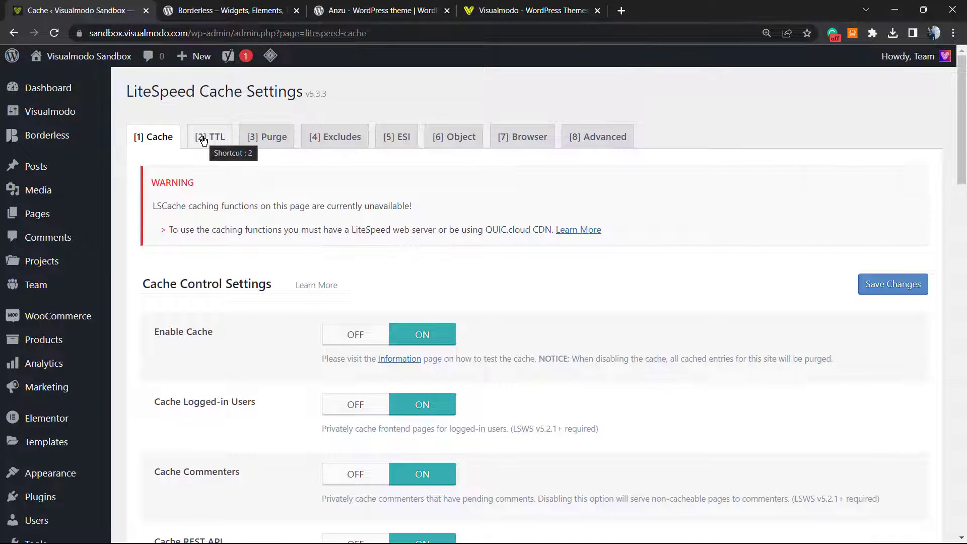
- Look over the LiteSpeed Cache TTL settings
left_click(209, 148)
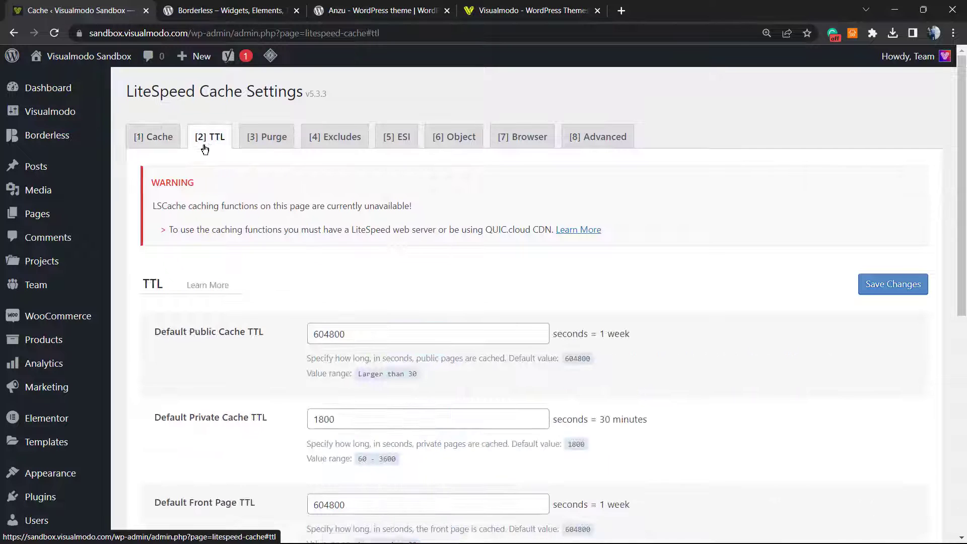
scroll(282, 275, "down", 8)
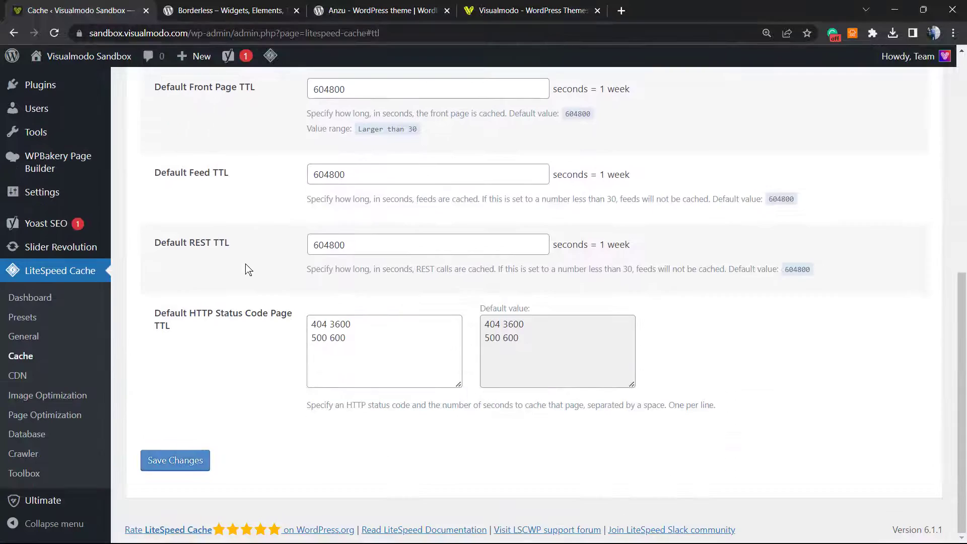
scroll(239, 292, "up", 8)
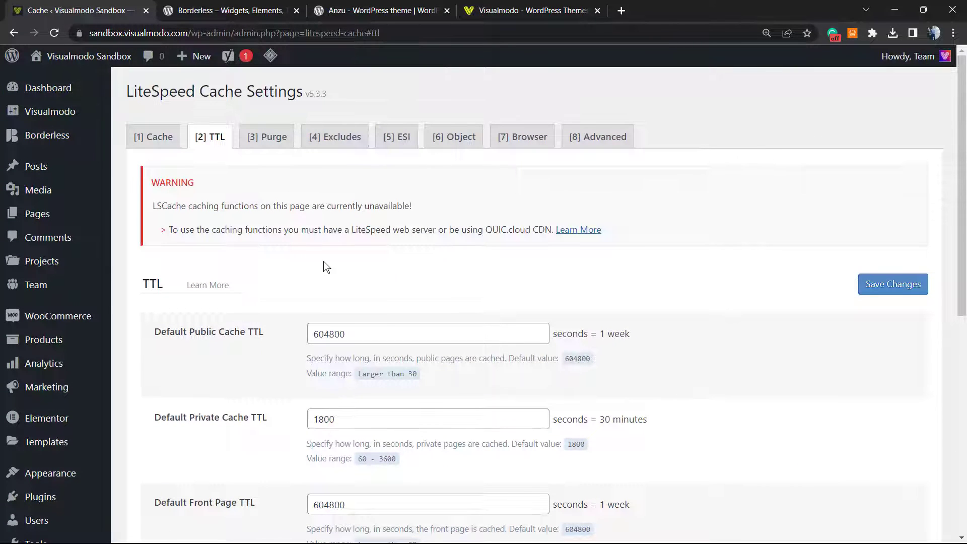
- Look over the LiteSpeed Cache Purge settings
left_click(272, 137)
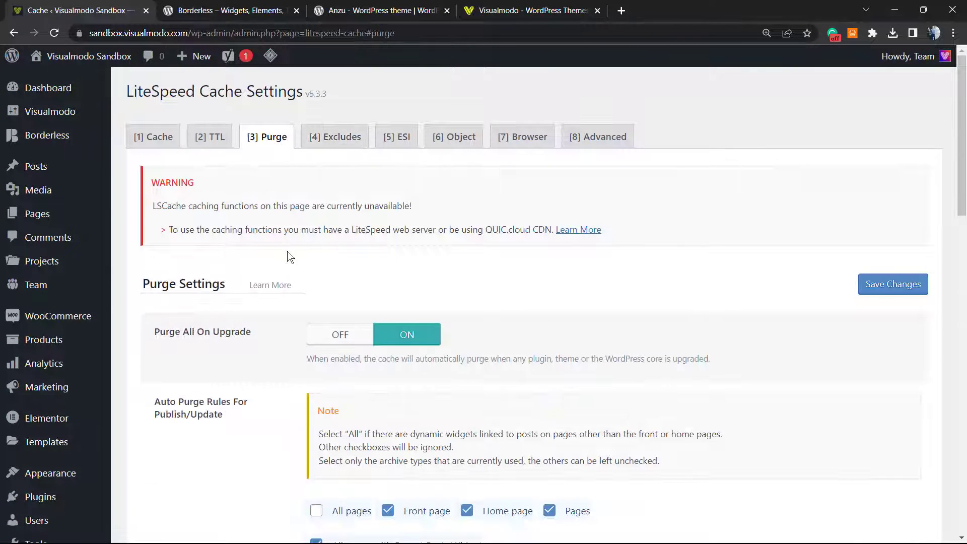
scroll(176, 318, "down", 1)
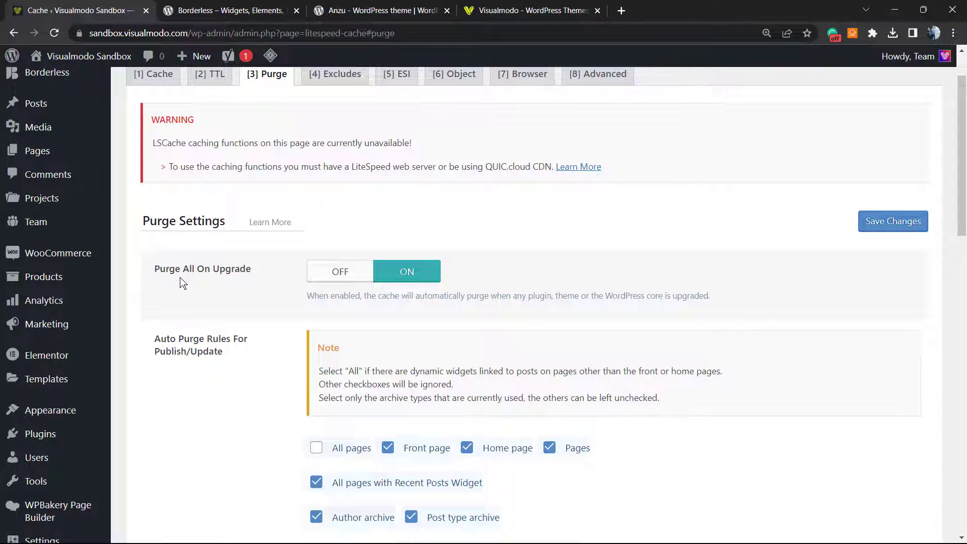
scroll(283, 276, "down", 3)
scroll(252, 270, "up", 1)
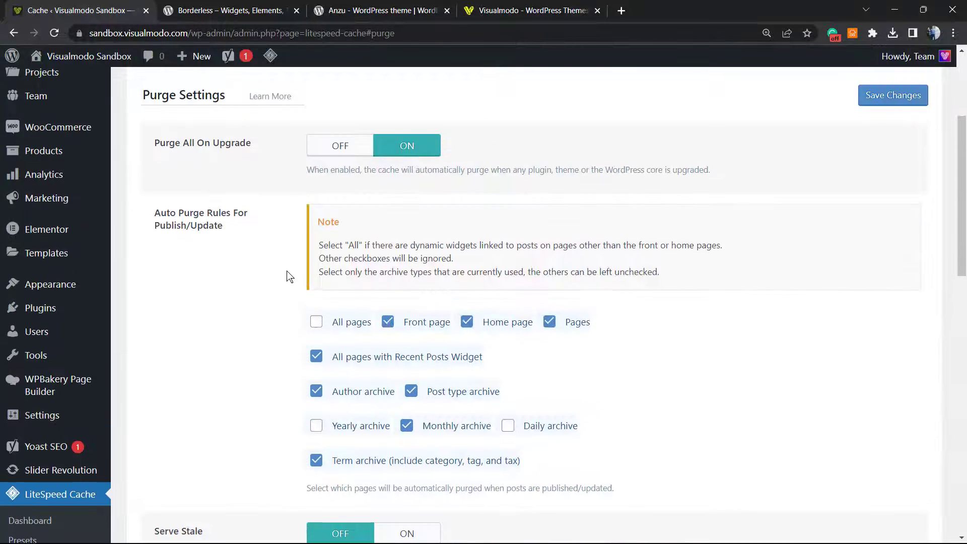
scroll(290, 276, "up", 3)
- Look through the Exclude settings, including the empty Do Not Cache URIs list
left_click(316, 135)
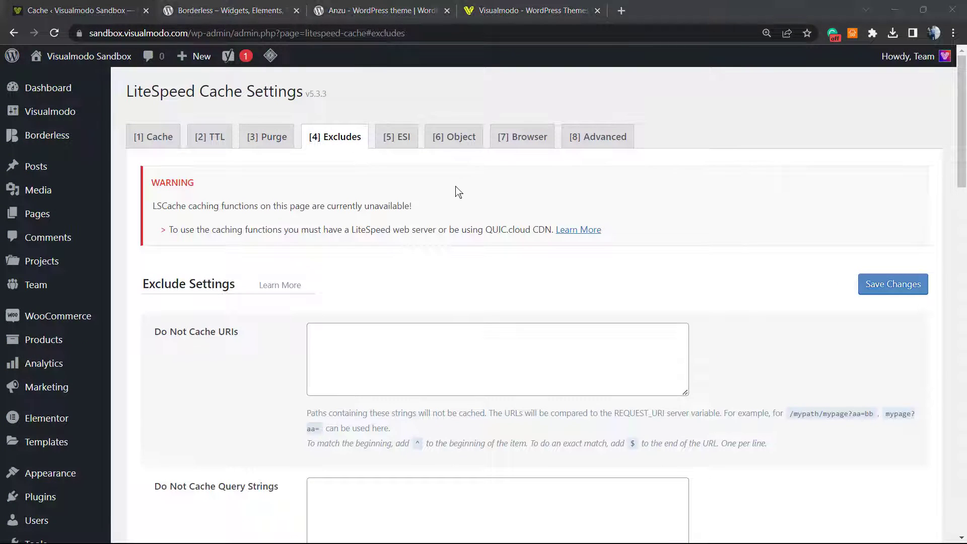
scroll(325, 295, "down", 12)
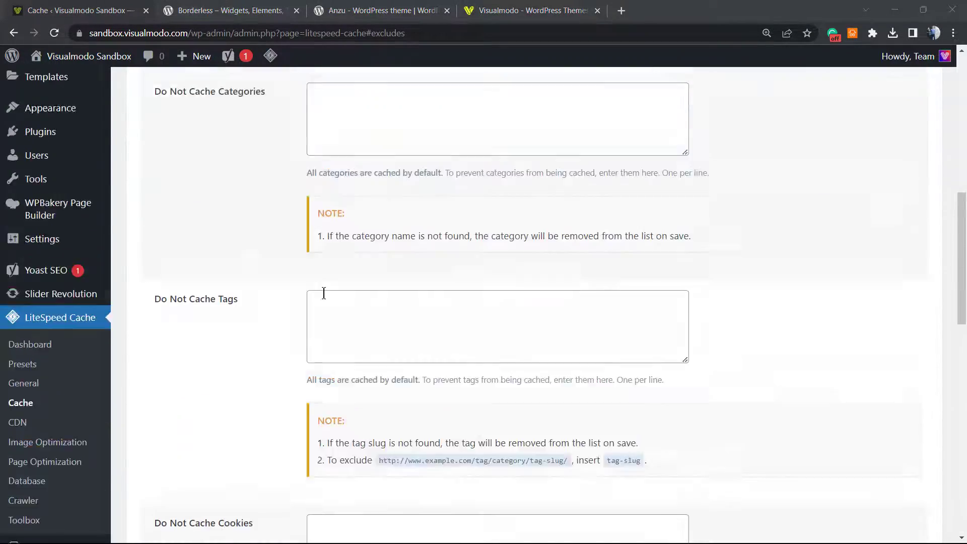
scroll(320, 291, "up", 3)
scroll(318, 285, "down", 11)
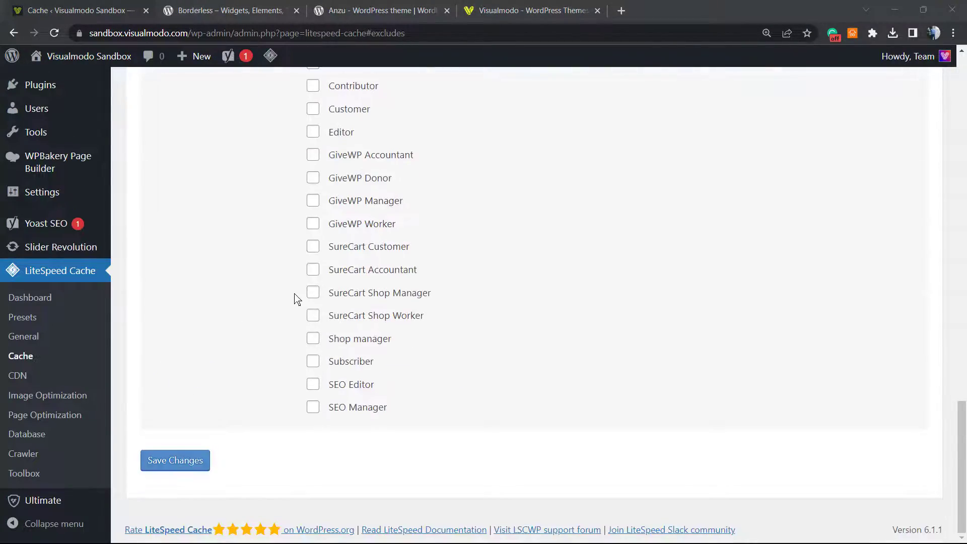
scroll(289, 299, "up", 6)
scroll(280, 300, "up", 15)
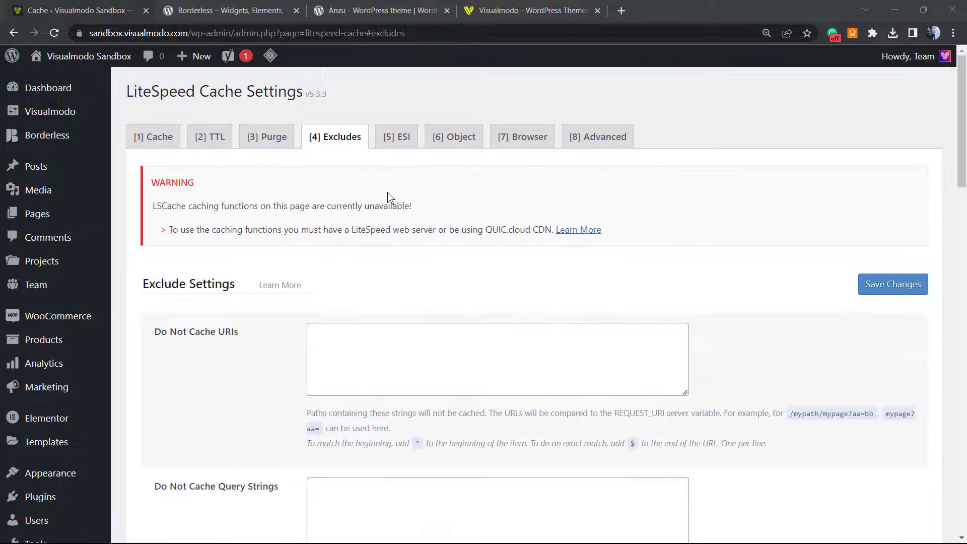
- Look through the LiteSpeed Cache ESI settings
left_click(389, 140)
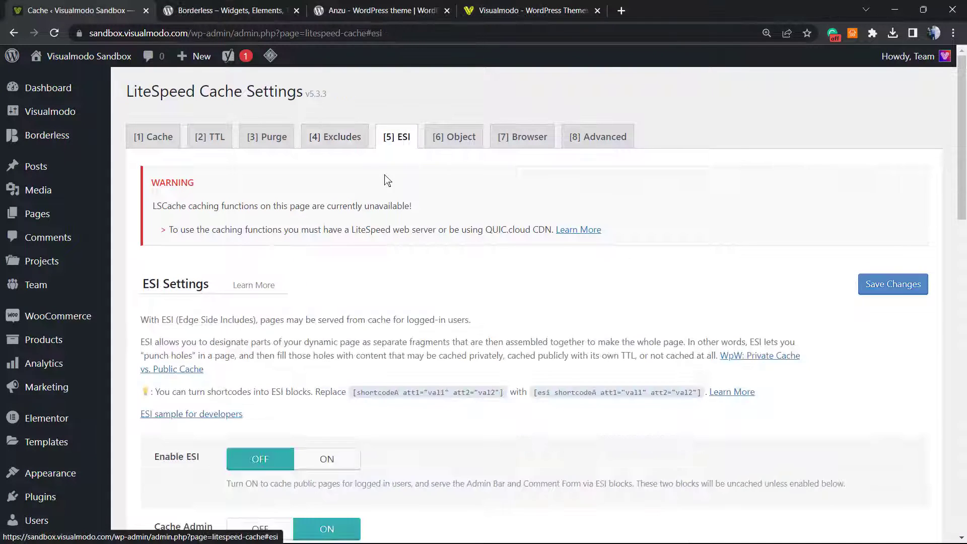
scroll(362, 252, "down", 4)
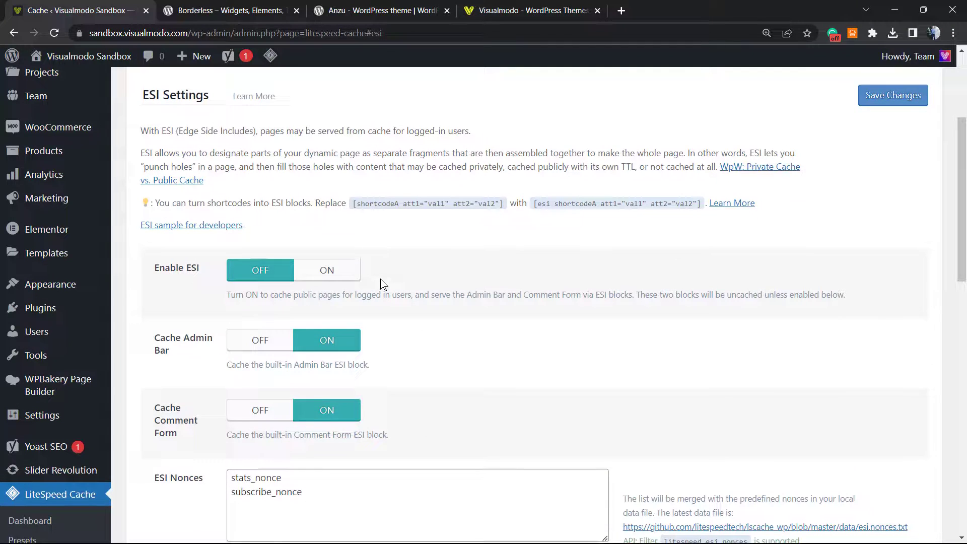
scroll(306, 285, "up", 1)
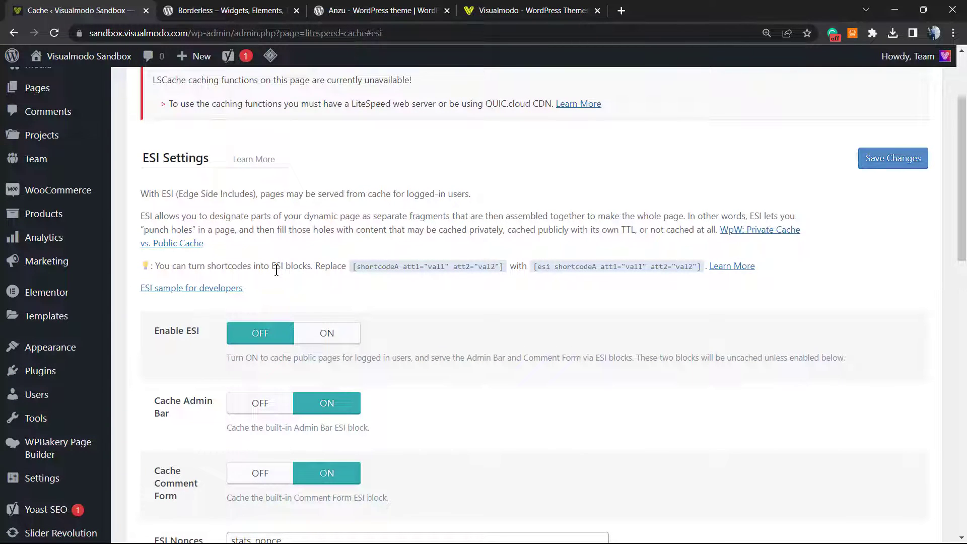
scroll(277, 271, "up", 2)
- Turn Object Cache on in the Object settings and save, getting 'Options saved.'
left_click(450, 144)
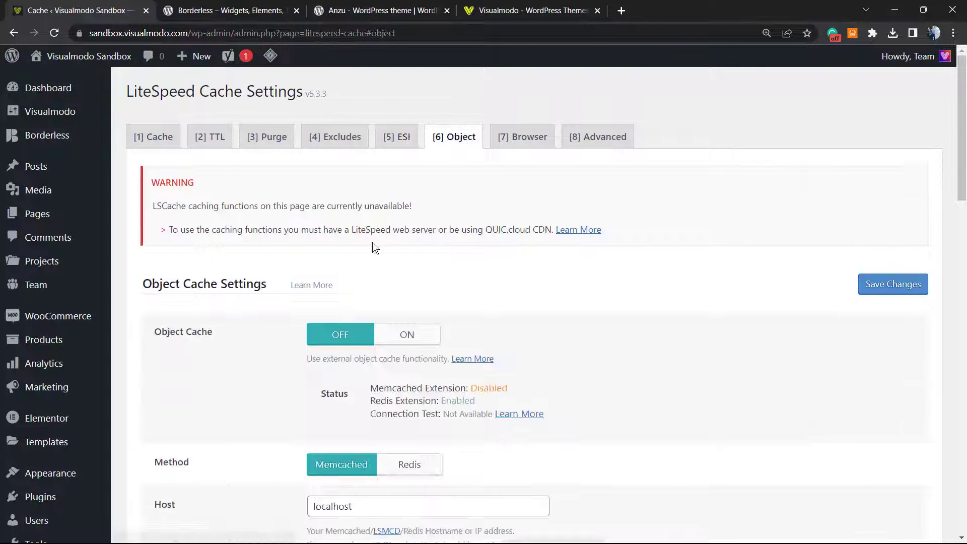
scroll(246, 300, "down", 1)
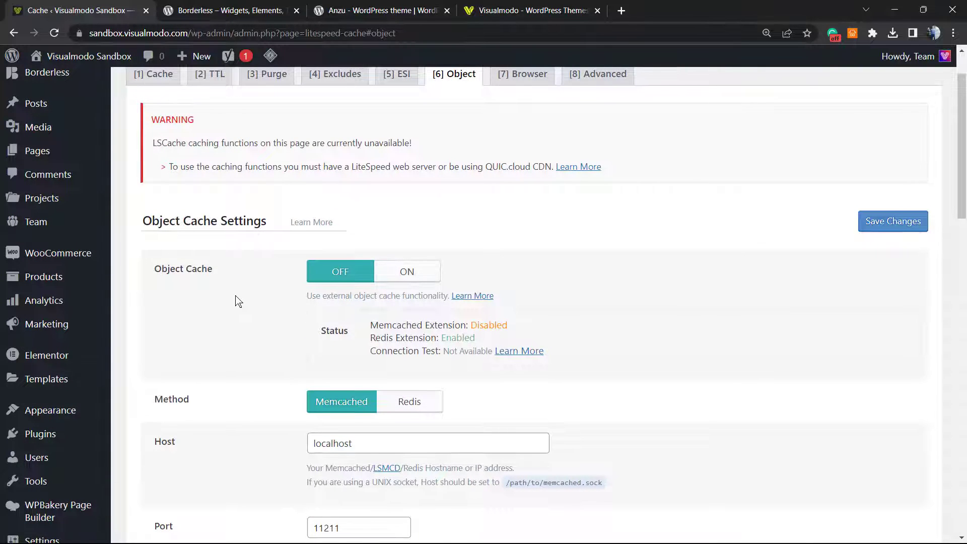
scroll(237, 300, "down", 1)
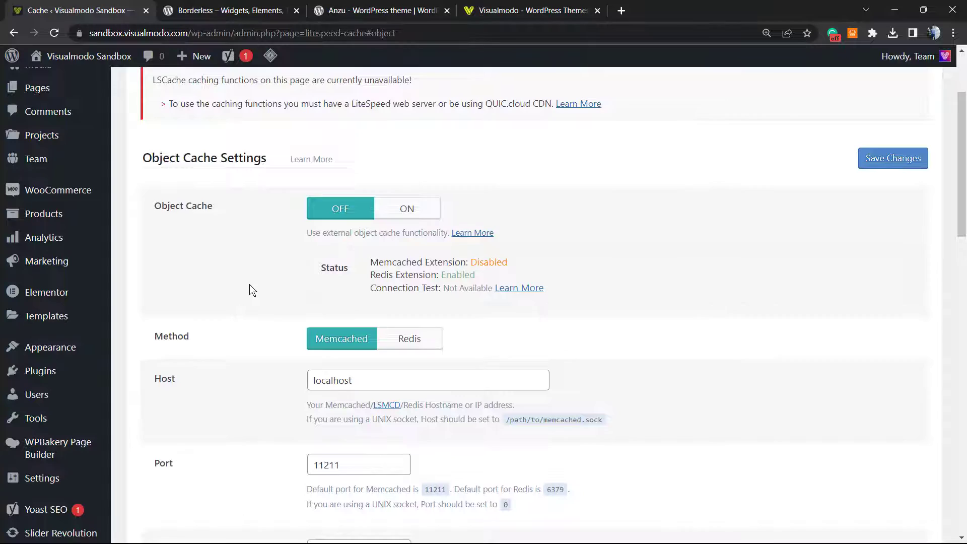
scroll(242, 288, "down", 1)
scroll(242, 288, "up", 1)
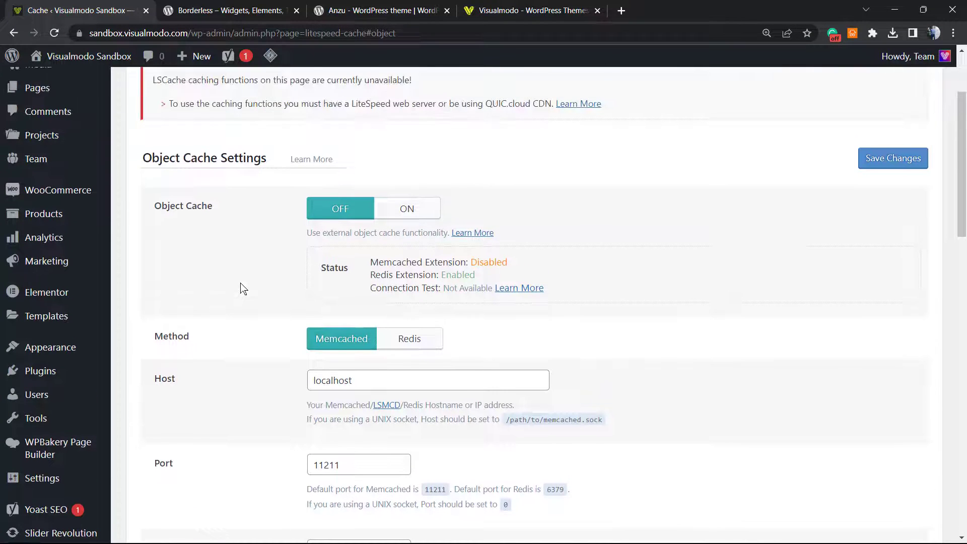
left_click(403, 212)
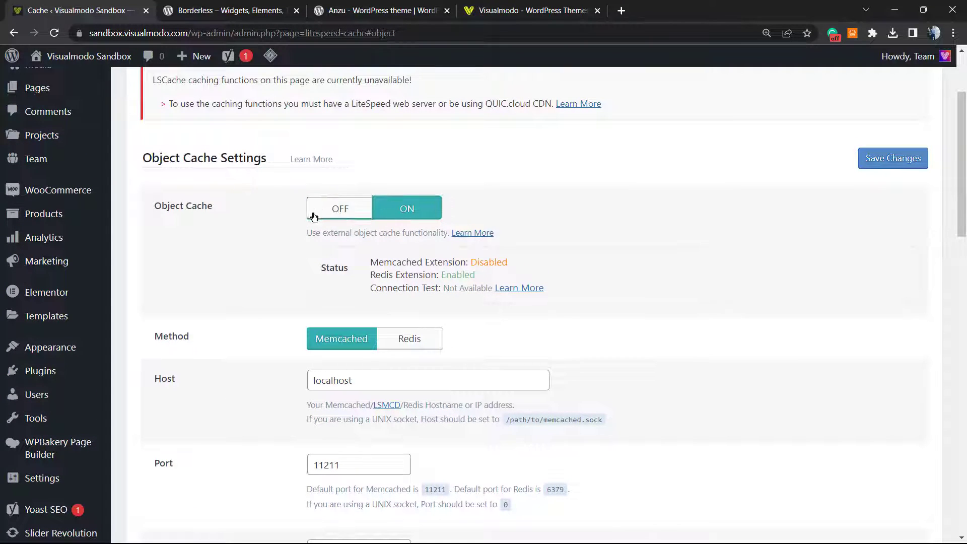
scroll(281, 242, "down", 3)
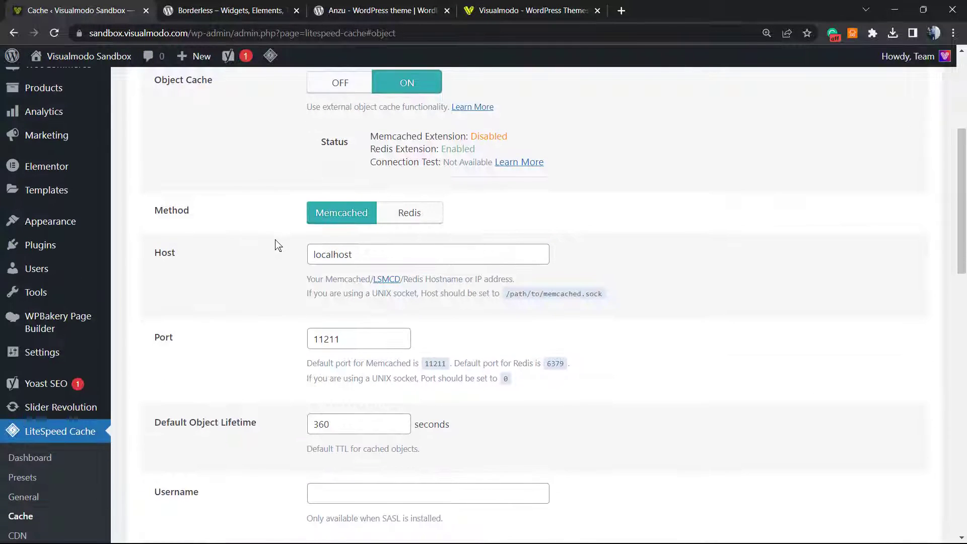
scroll(265, 245, "up", 3)
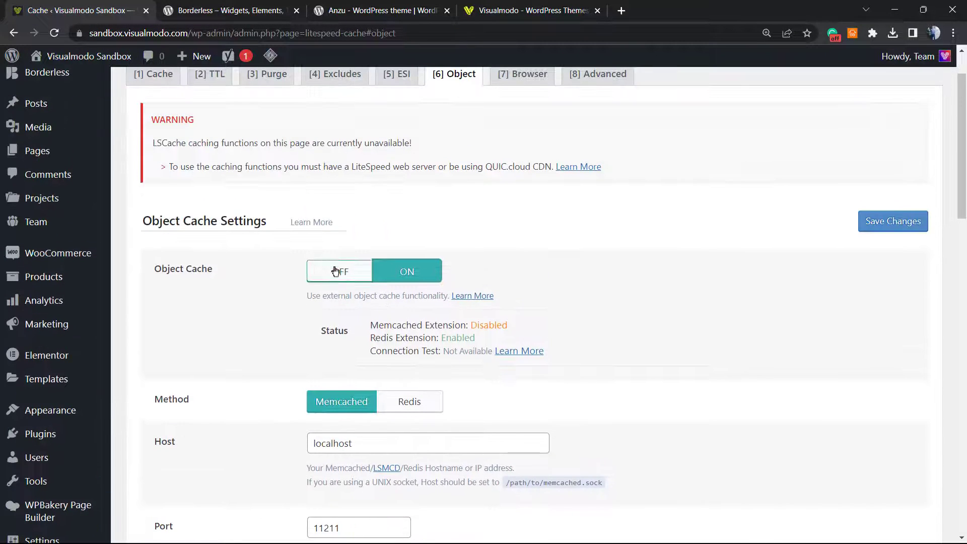
scroll(198, 282, "down", 12)
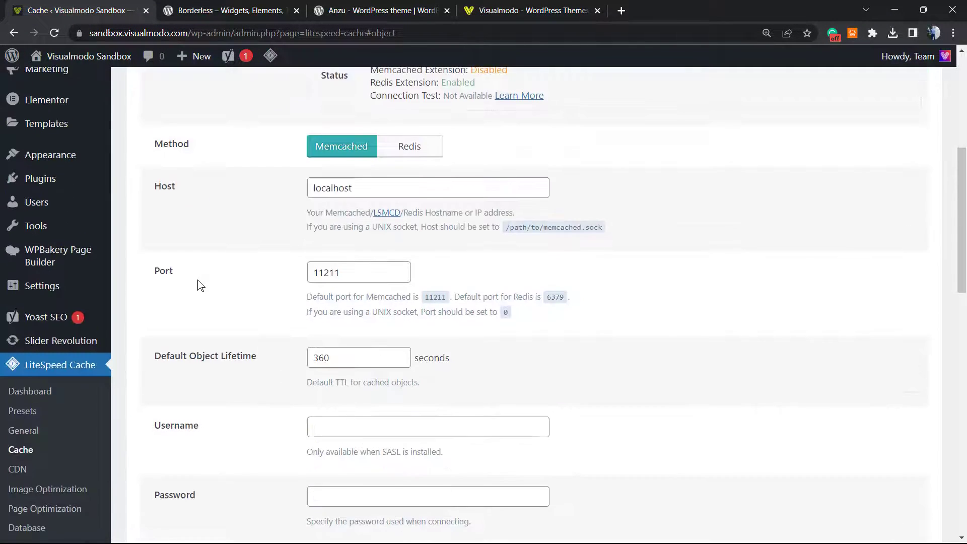
scroll(199, 286, "down", 7)
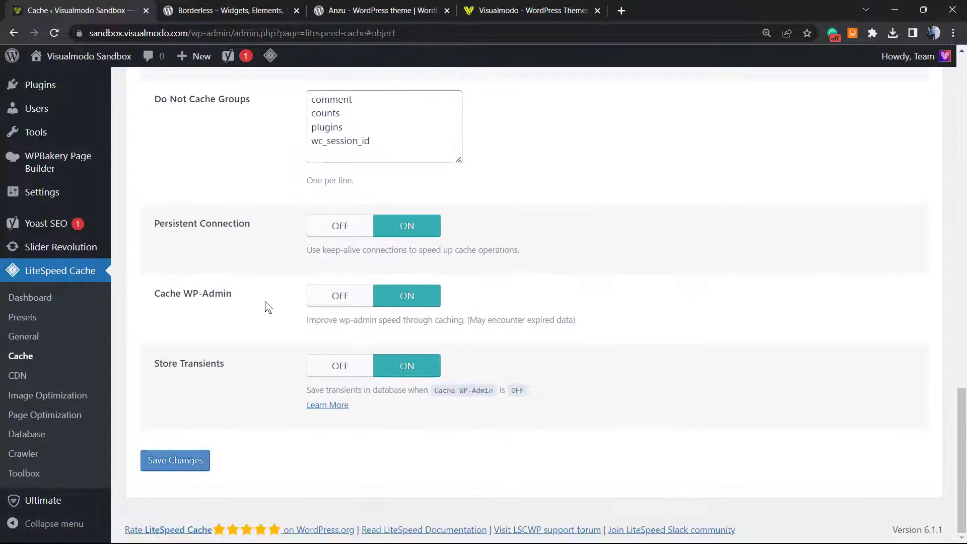
left_click(177, 461)
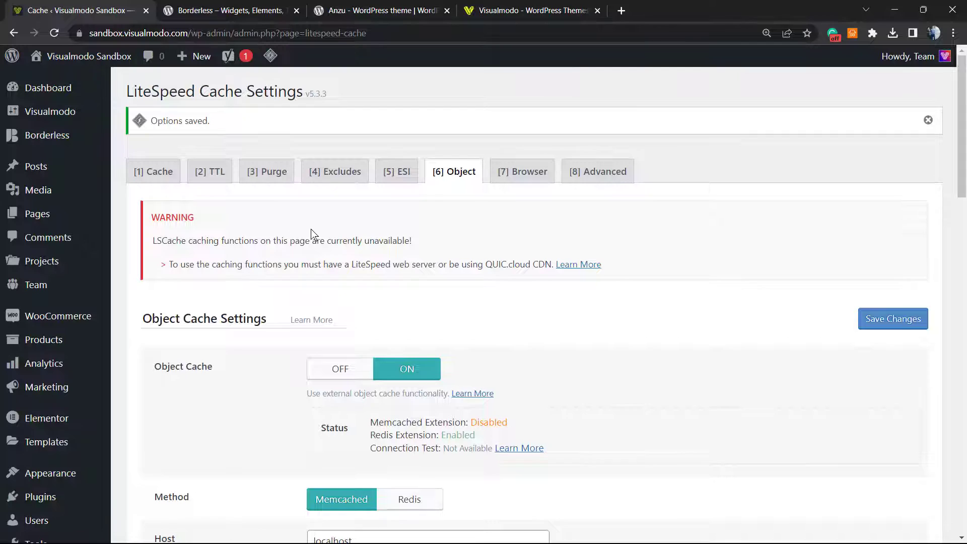
- Open the Browser cache settings and confirm Browser Cache is turned ON
left_click(508, 179)
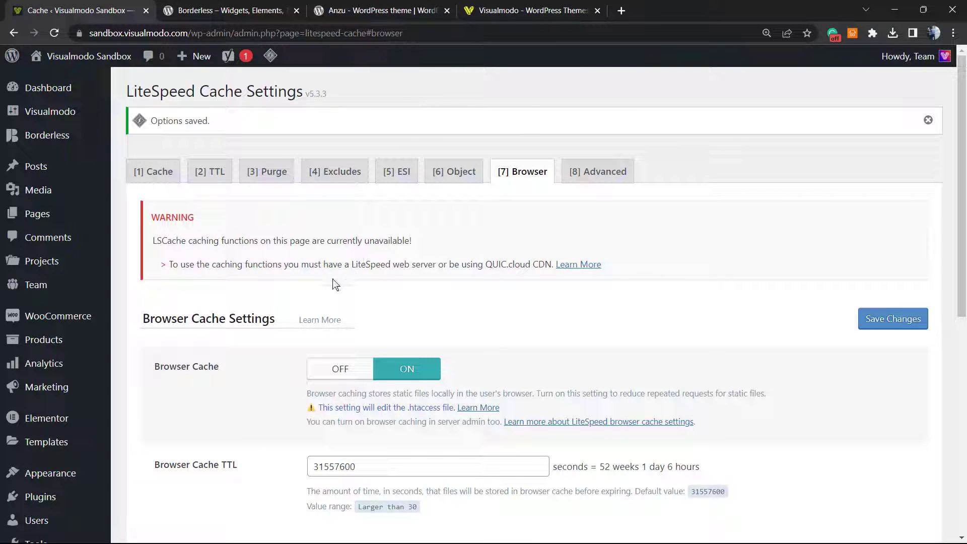
scroll(235, 305, "down", 1)
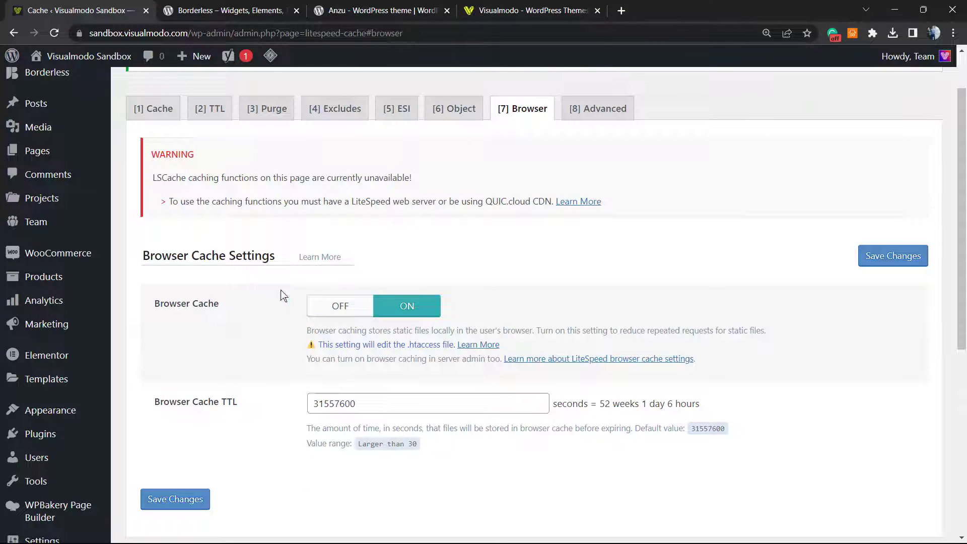
left_click_drag(153, 309, 367, 325)
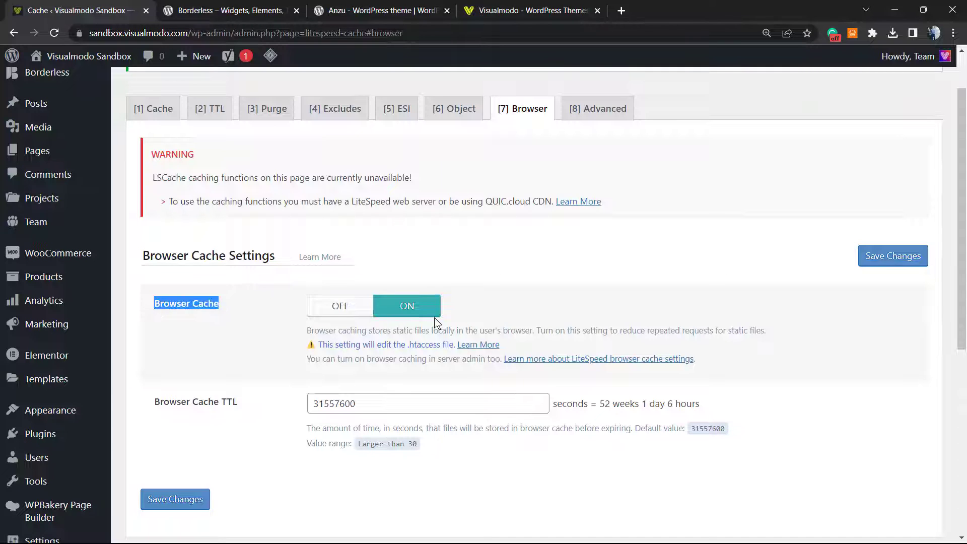
scroll(458, 299, "down", 1)
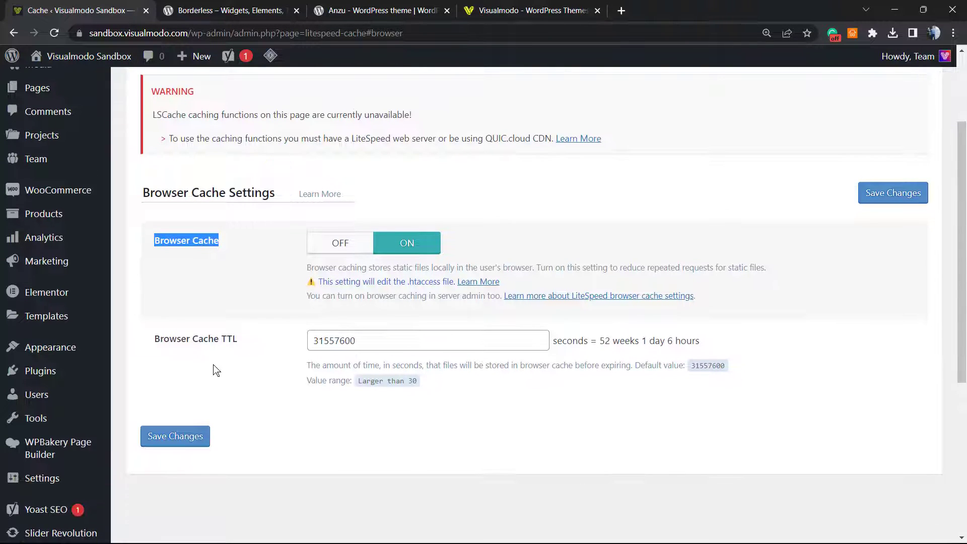
- Check the browser cache TTL of 31557600 seconds, shown as 52 weeks and a day
left_click(357, 346)
double_click(357, 345)
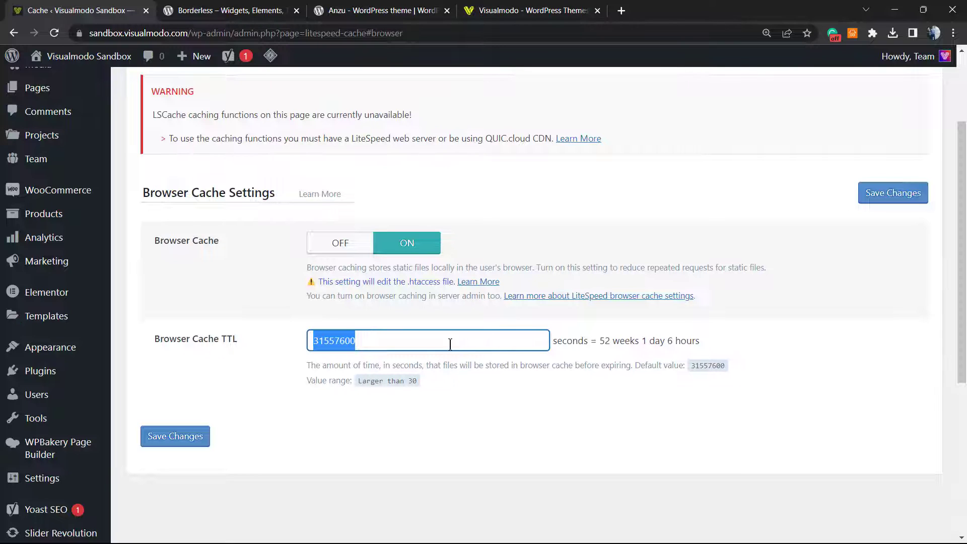
left_click(555, 340)
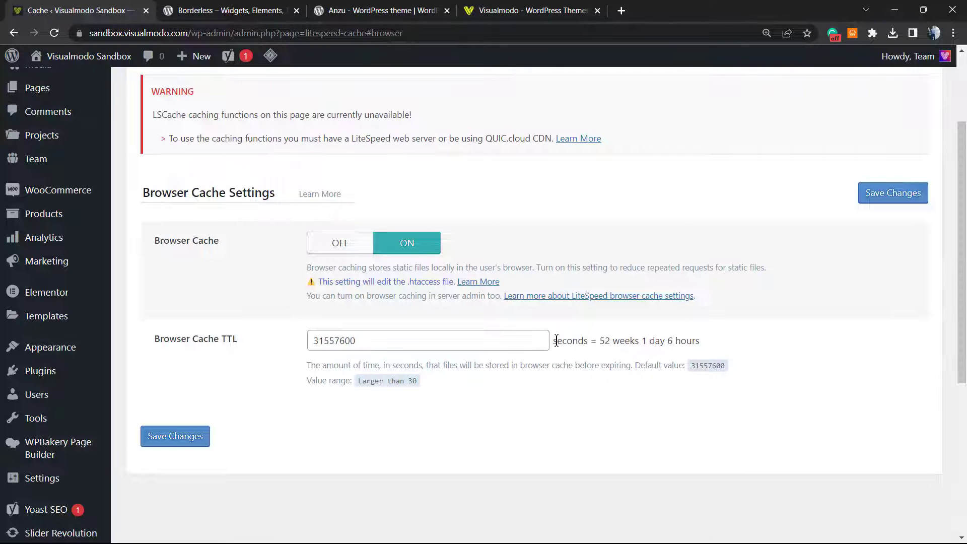
double_click(604, 341)
double_click(644, 341)
left_click(673, 340)
- Save the browser cache settings with the 31557600-second TTL
double_click(388, 336)
scroll(235, 381, "down", 3)
scroll(287, 323, "up", 1)
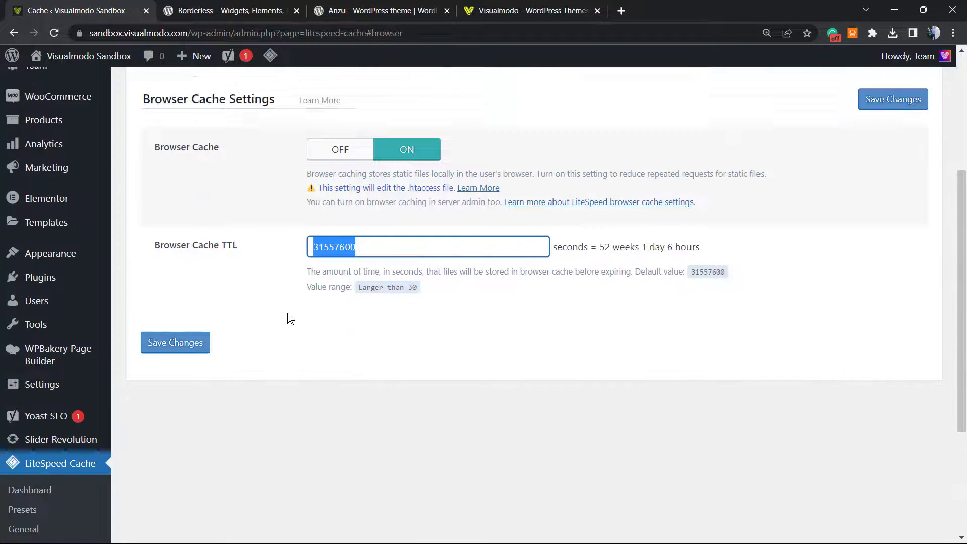
scroll(290, 319, "up", 1)
left_click(189, 376)
scroll(277, 336, "up", 2)
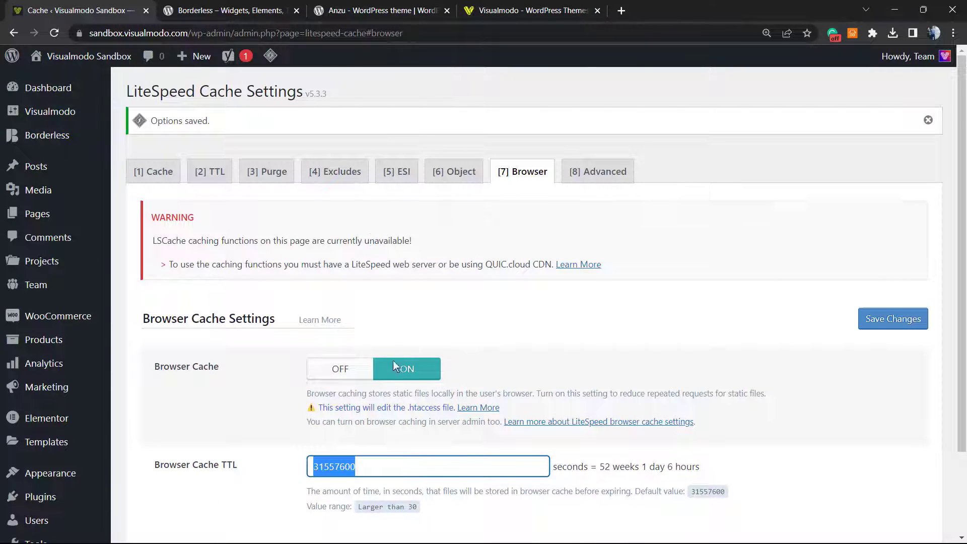
- Scroll through LiteSpeed's Advanced Settings, noting the empty Login Cookie field
left_click(599, 171)
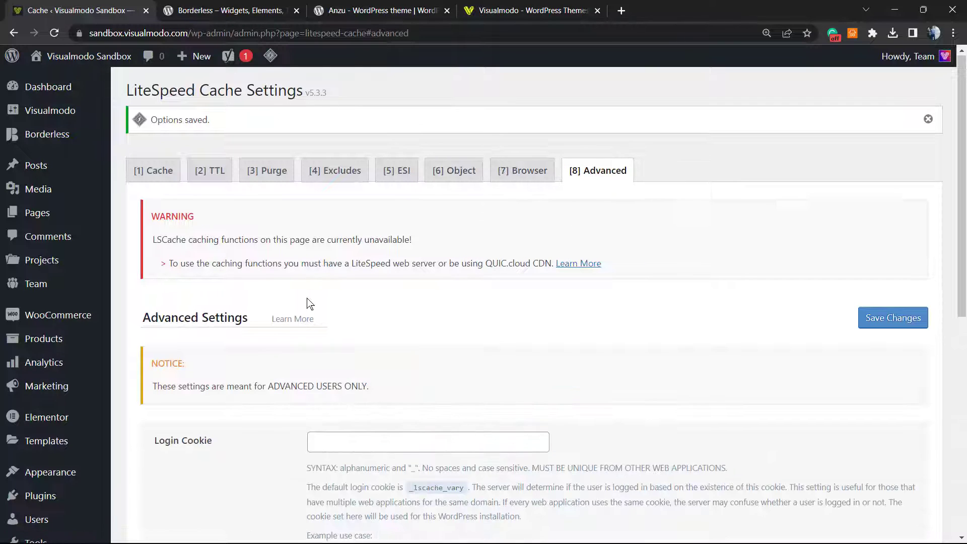
scroll(247, 302, "down", 3)
scroll(249, 320, "down", 4)
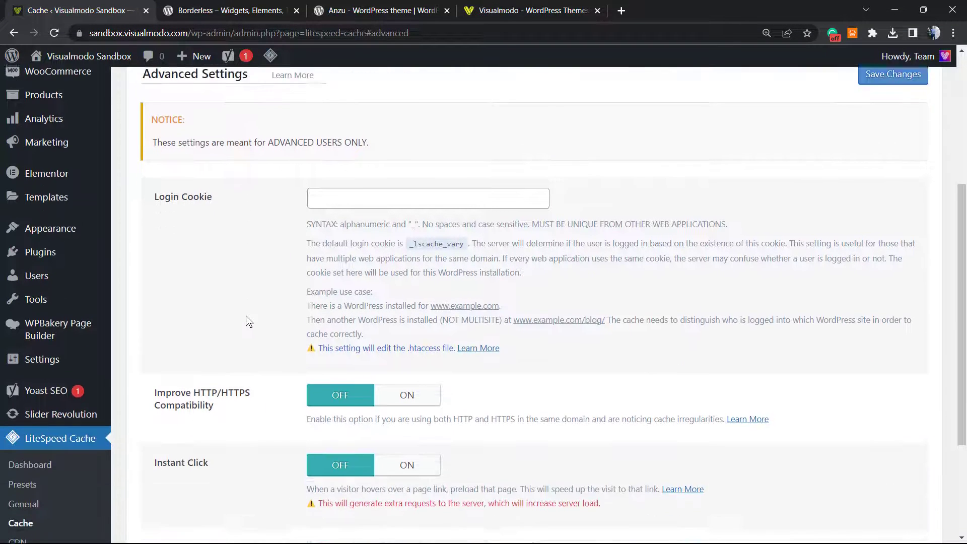
scroll(238, 350, "down", 1)
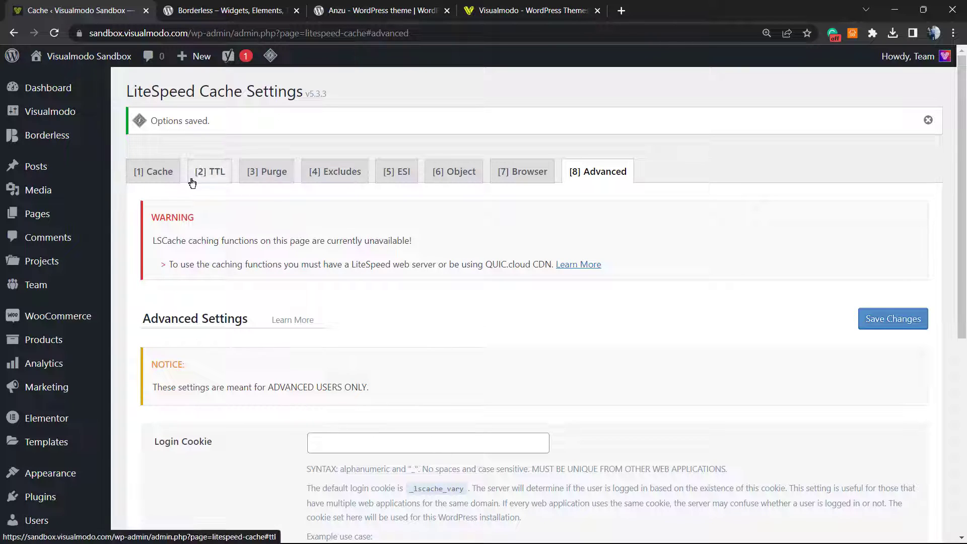
- Go back to the LiteSpeed Cache tab, then view the Borderless plugin page on WordPress.org
left_click(170, 174)
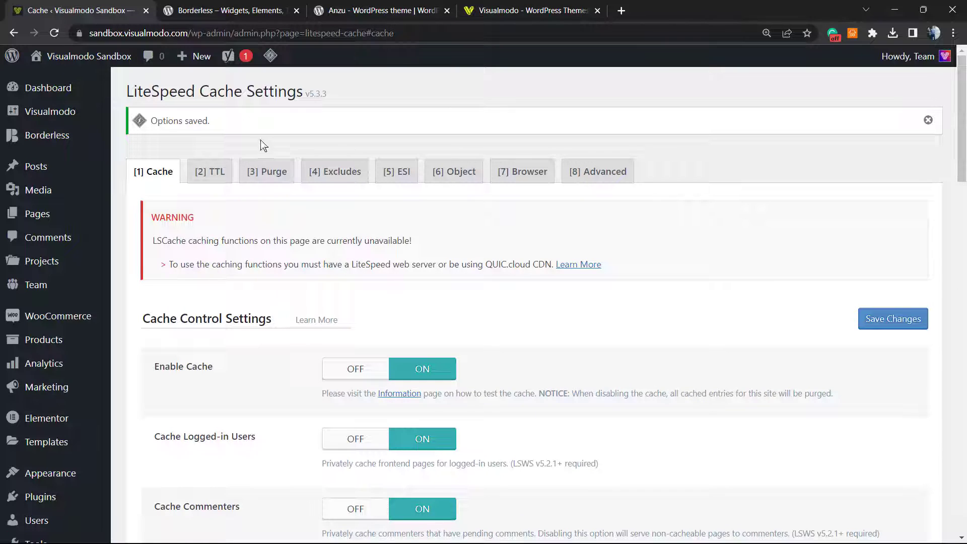
left_click(353, 10)
left_click(239, 11)
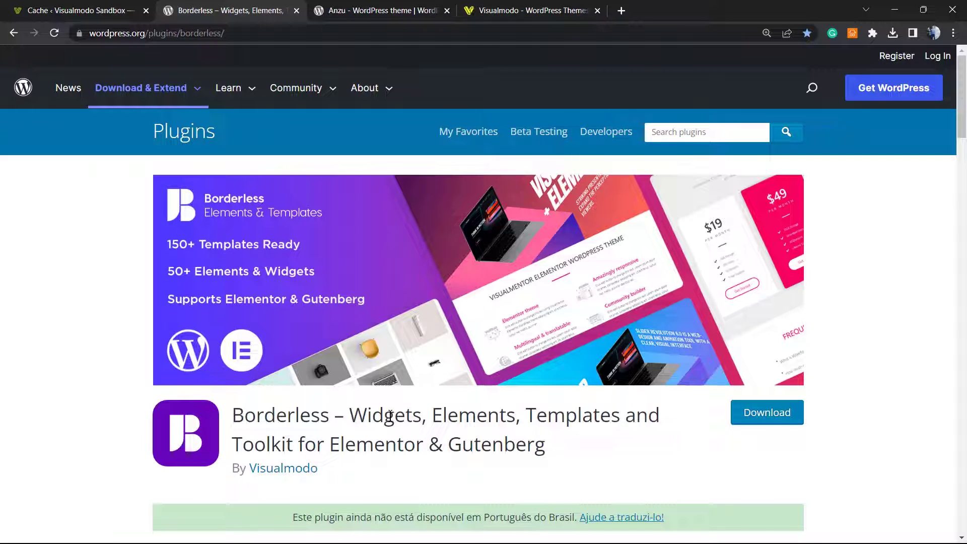
- View the Anzu theme page, highlighting its title, then go to the Visualmodo homepage
left_click(373, 8)
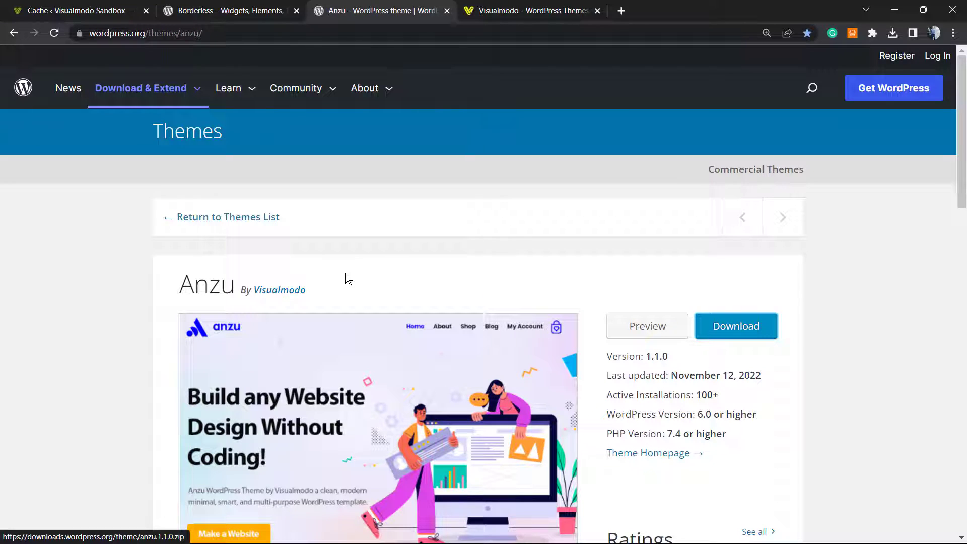
double_click(207, 290)
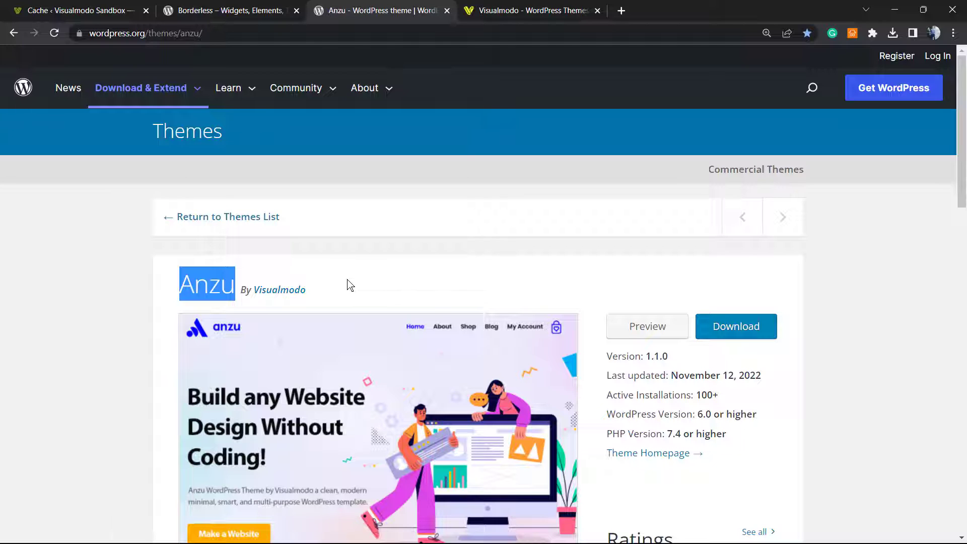
left_click(494, 7)
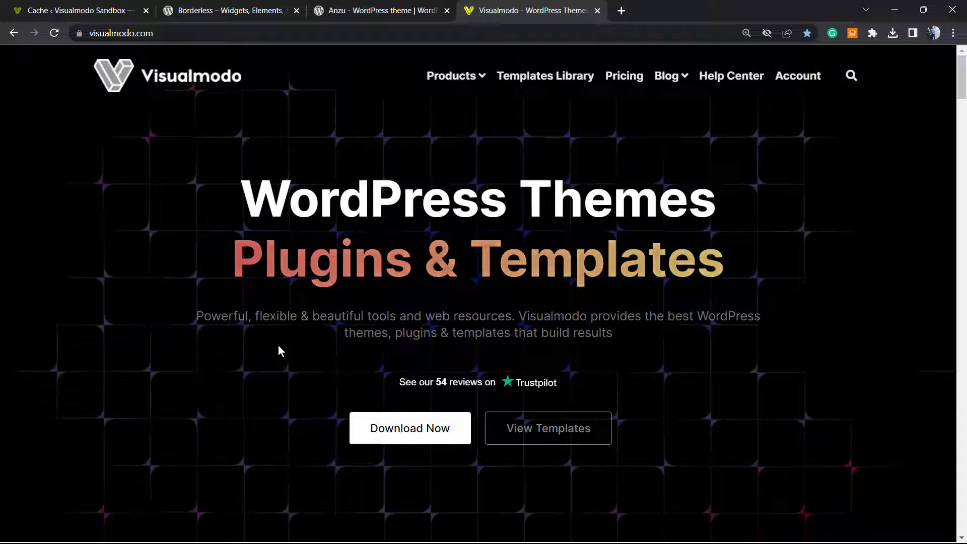
- Browse Visualmodo's Templates Library through designs like Winery 2, Lawyer, Car, Cakes and Crossfit
left_click(546, 76)
scroll(289, 197, "down", 15)
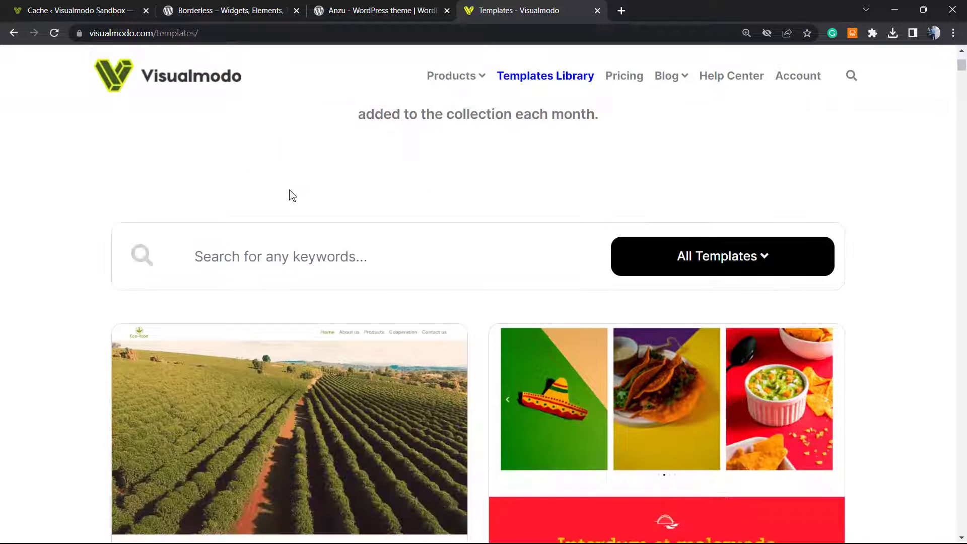
scroll(280, 198, "down", 8)
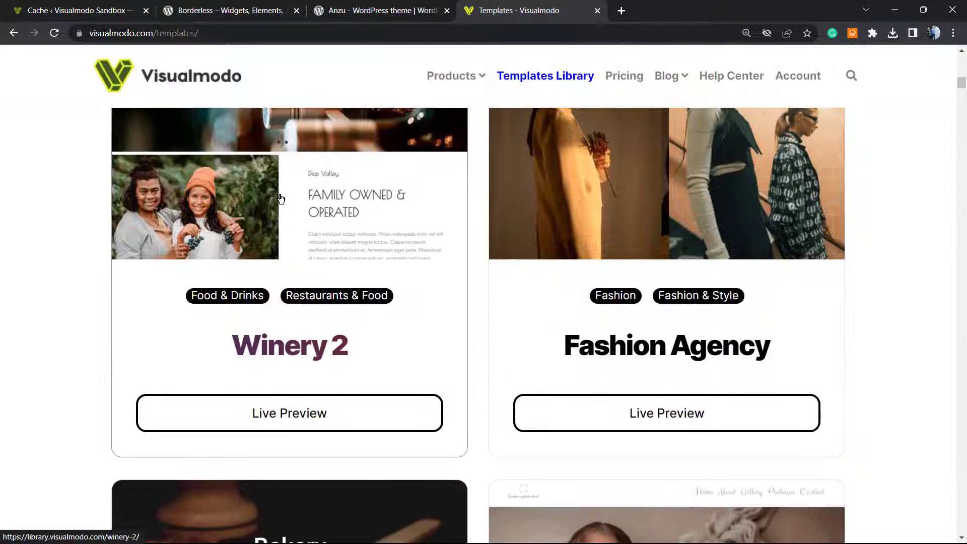
scroll(276, 201, "down", 20)
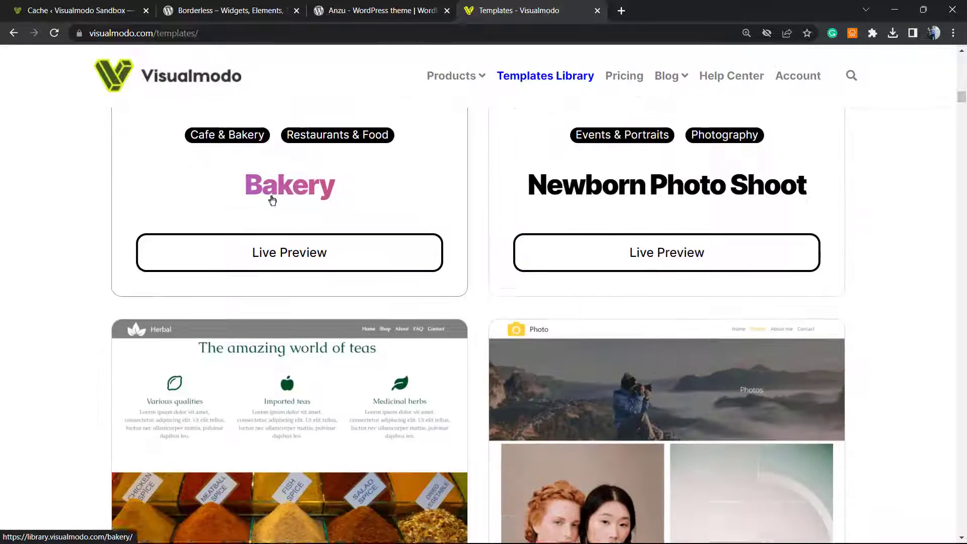
scroll(273, 200, "down", 8)
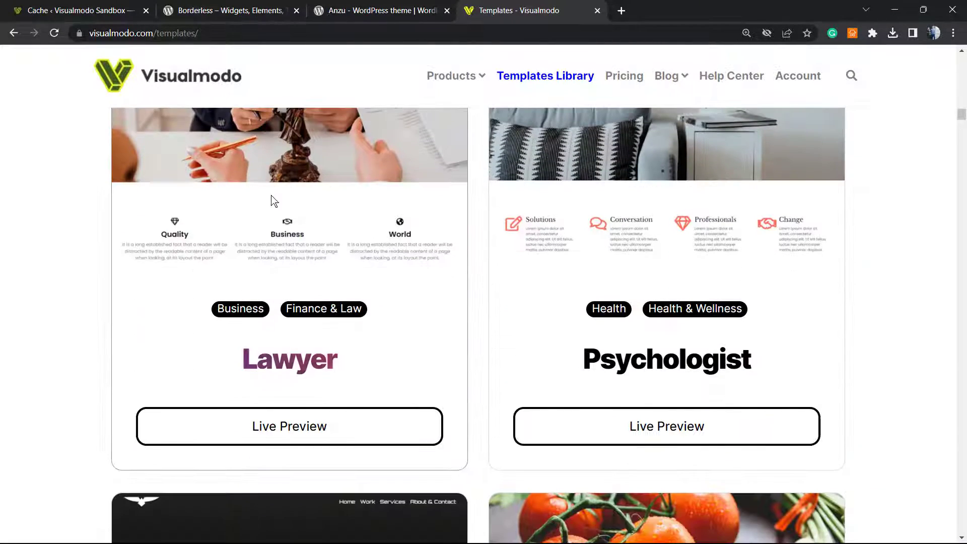
scroll(270, 199, "down", 5)
scroll(272, 200, "down", 12)
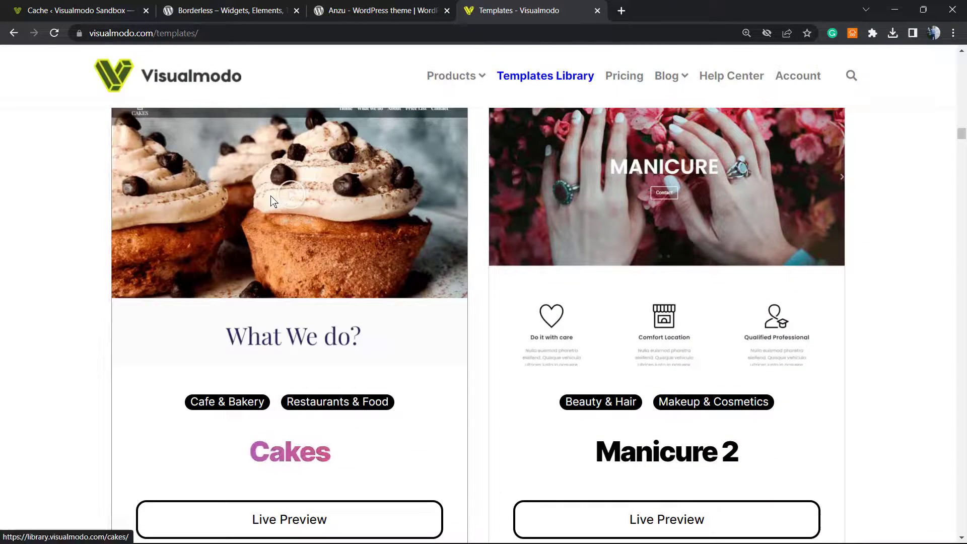
scroll(273, 200, "down", 15)
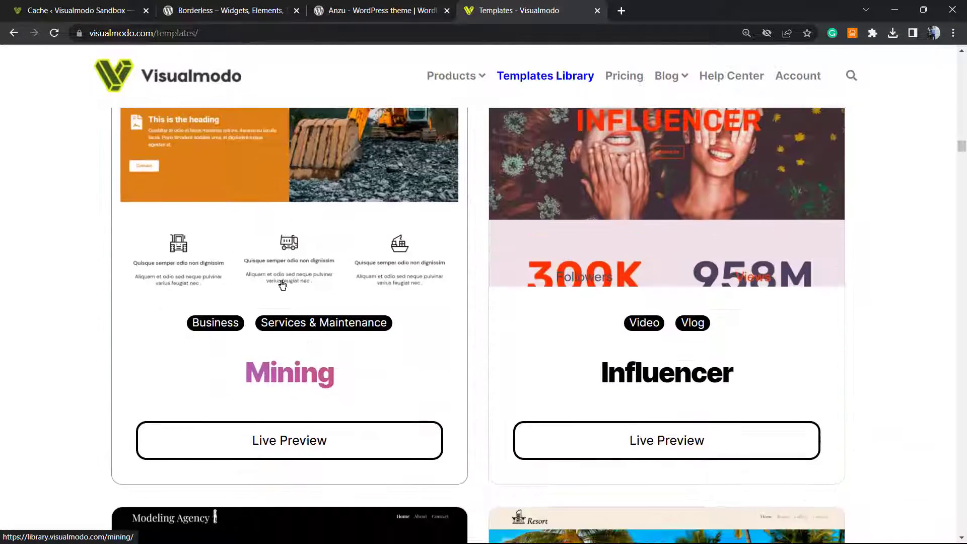
scroll(275, 284, "down", 20)
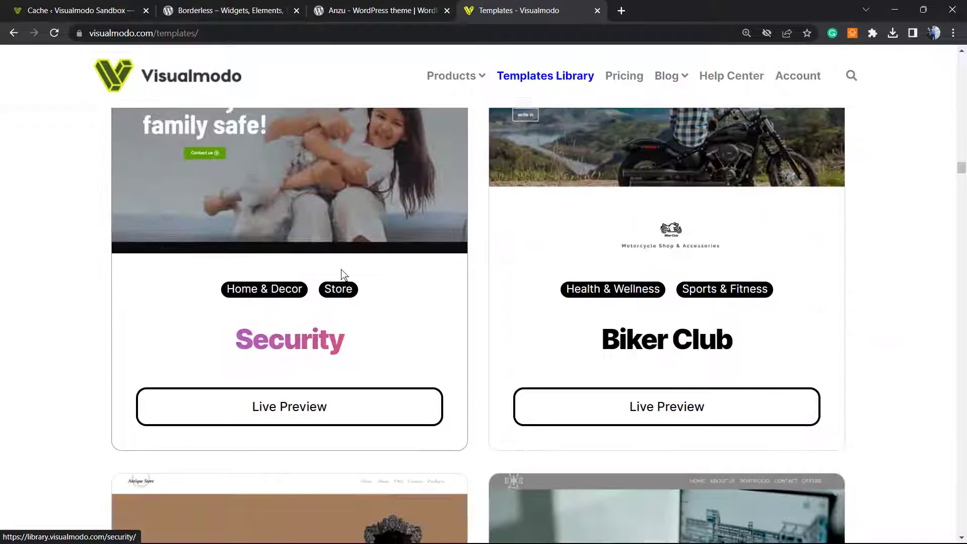
scroll(455, 290, "down", 11)
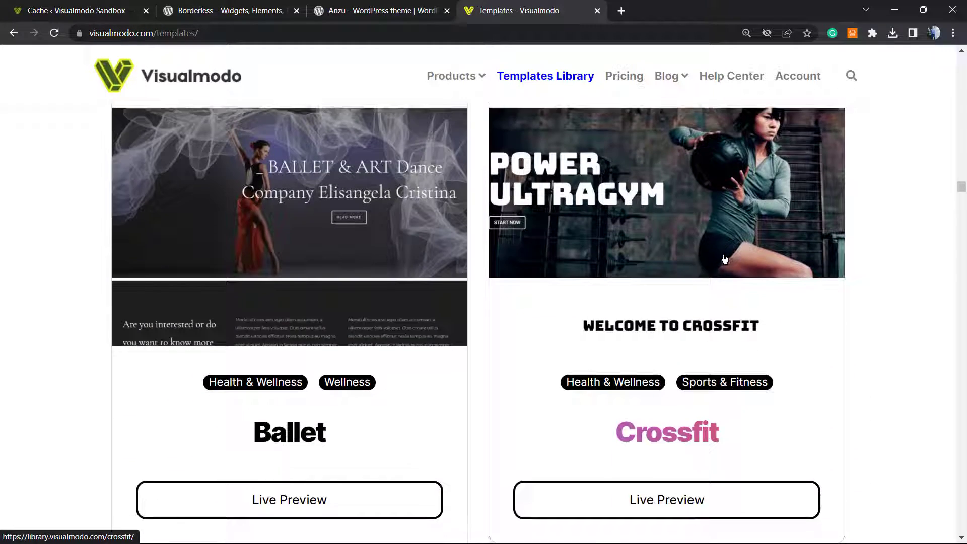